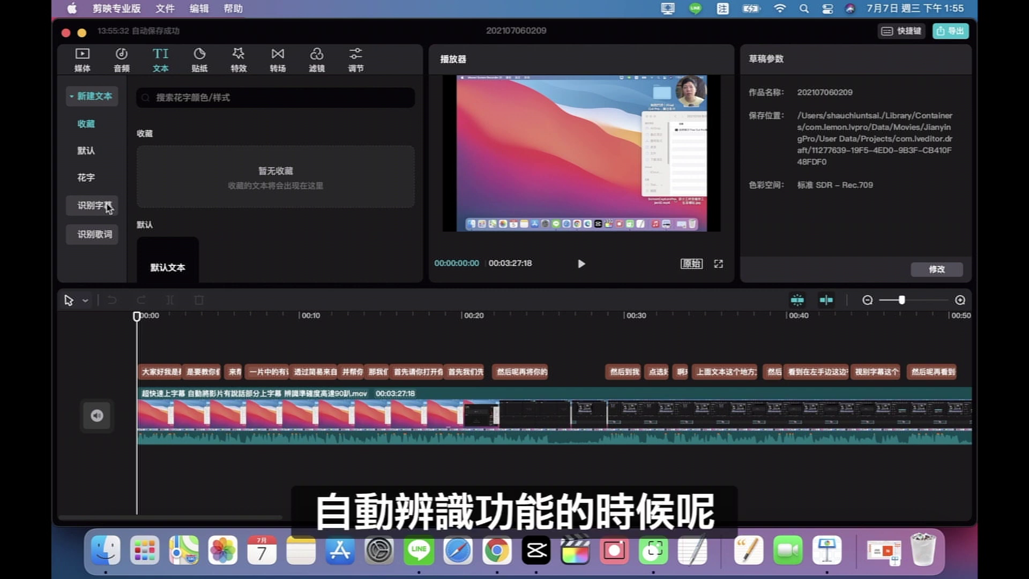
Show the 识别字幕 subtitle recognition options for the project's text, and minimise the editor window.
left_click(108, 207)
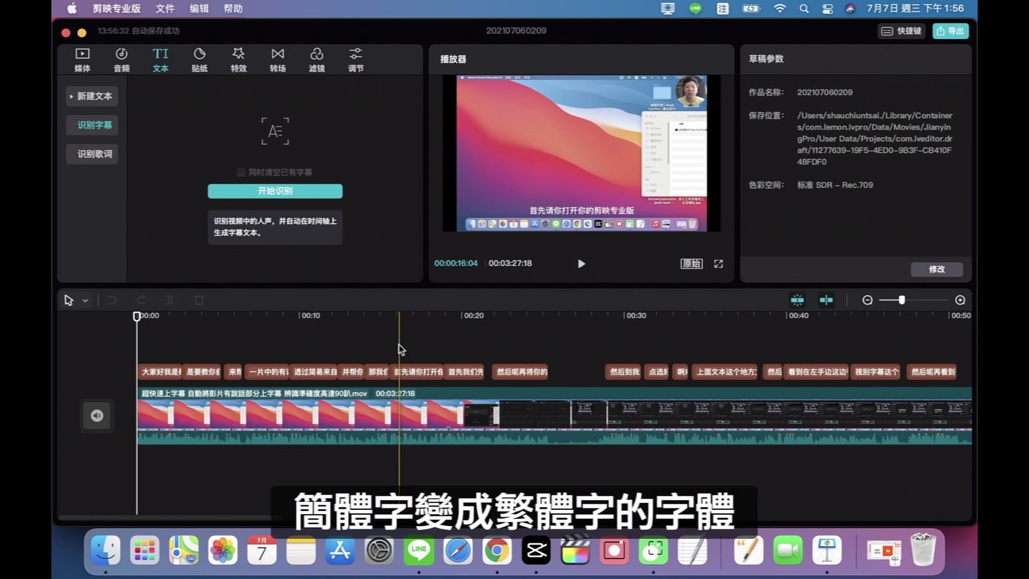
key("super+m")
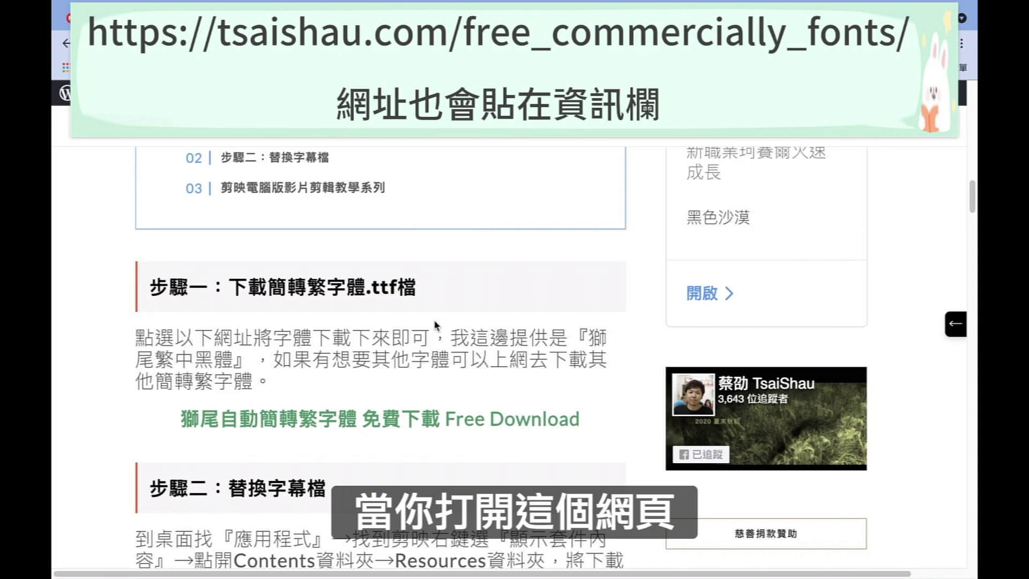
Switch to Chrome and select SweiFanSansCJKtc-Medium.ttf in the MEGA folder 獅尾簡轉繁字體 linked from the font tutorial page.
scroll(486, 266, "down", 4)
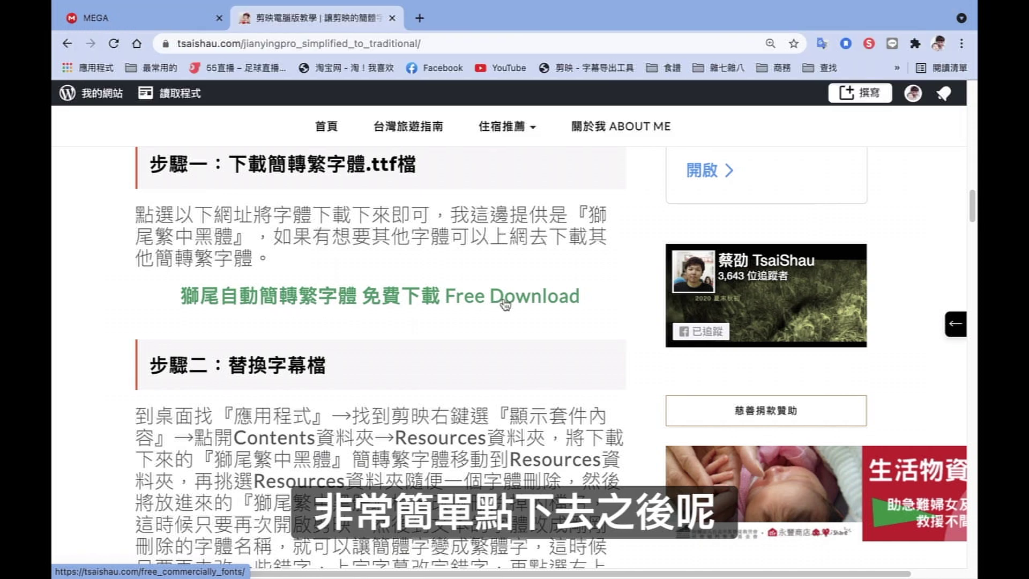
left_click(160, 23)
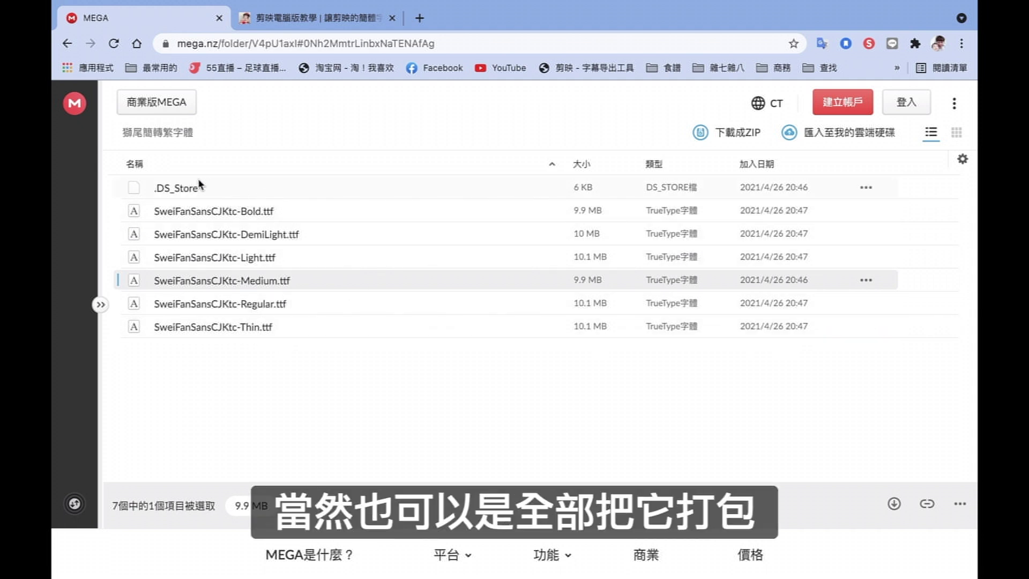
left_click(136, 188)
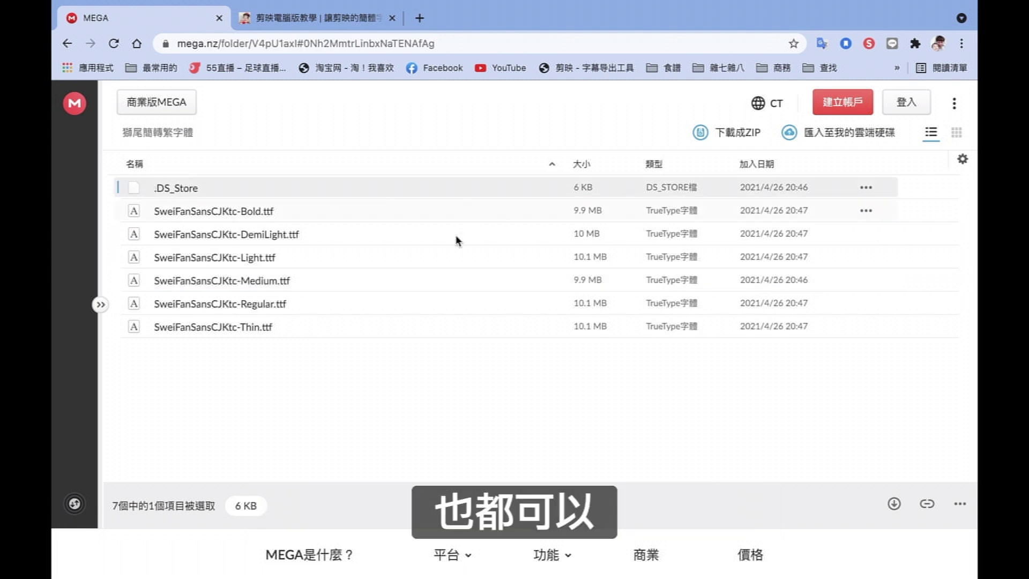
left_click(343, 280)
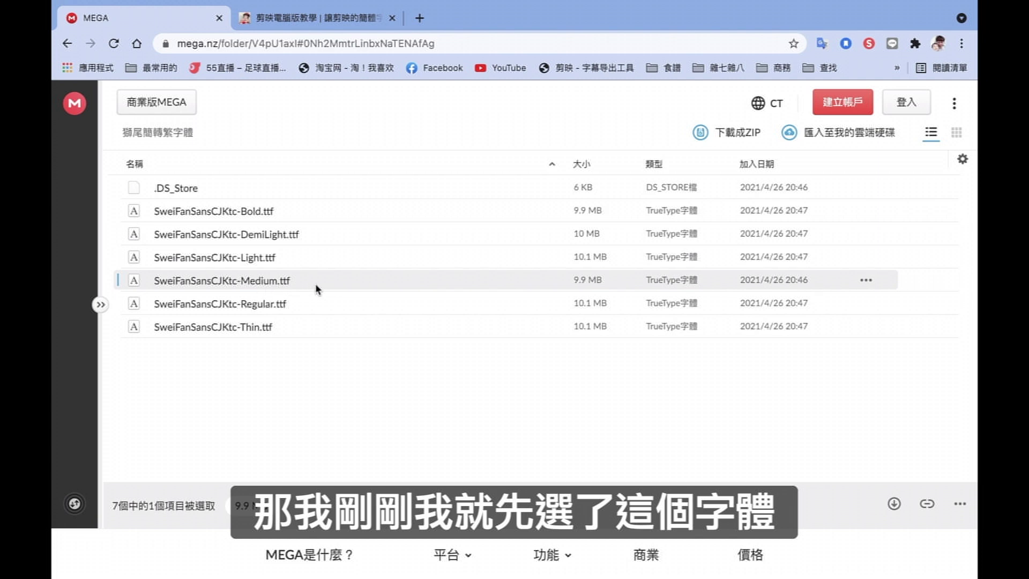
Minimise the browser and switch to Finder with the 應用程式 (Applications) folder open.
left_click(100, 33)
left_click(86, 34)
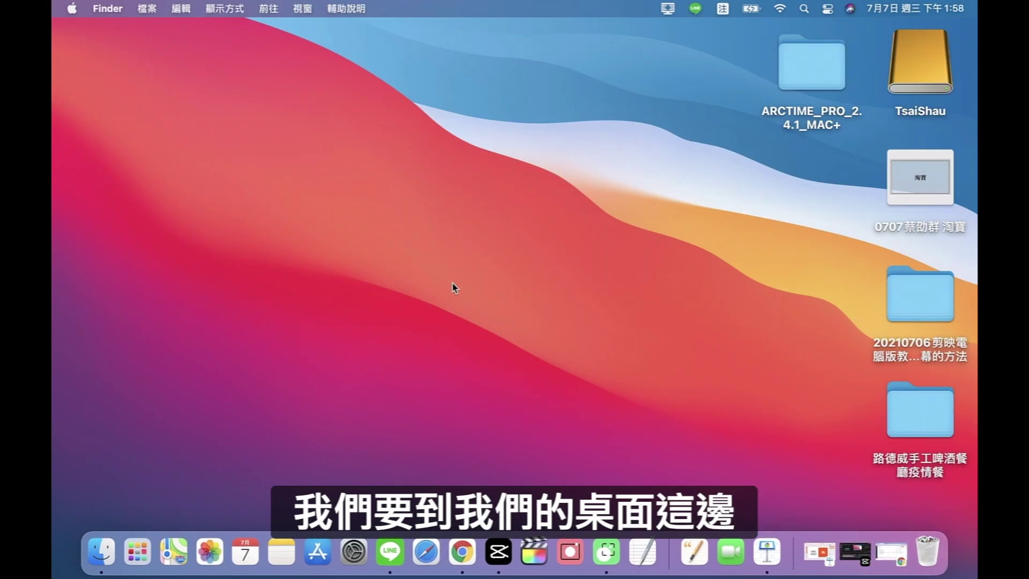
left_click(268, 8)
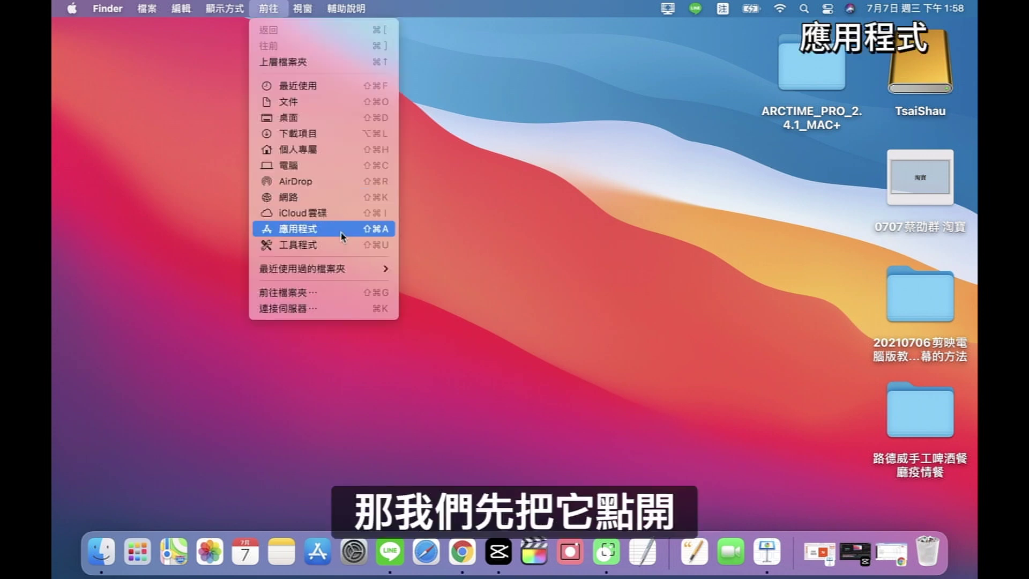
left_click(341, 237)
Find 剪映专业版 in the applications list and show its package contents.
scroll(319, 214, "up", 10)
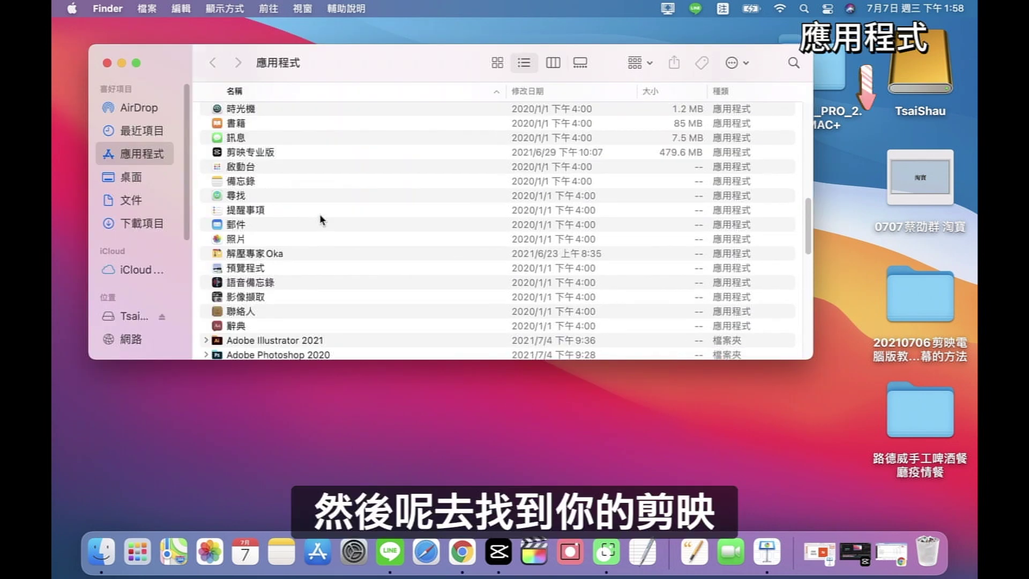
scroll(319, 219, "up", 5)
scroll(319, 218, "down", 4)
left_click(263, 256)
key("Down")
key("Down")
key("Down")
key("Down")
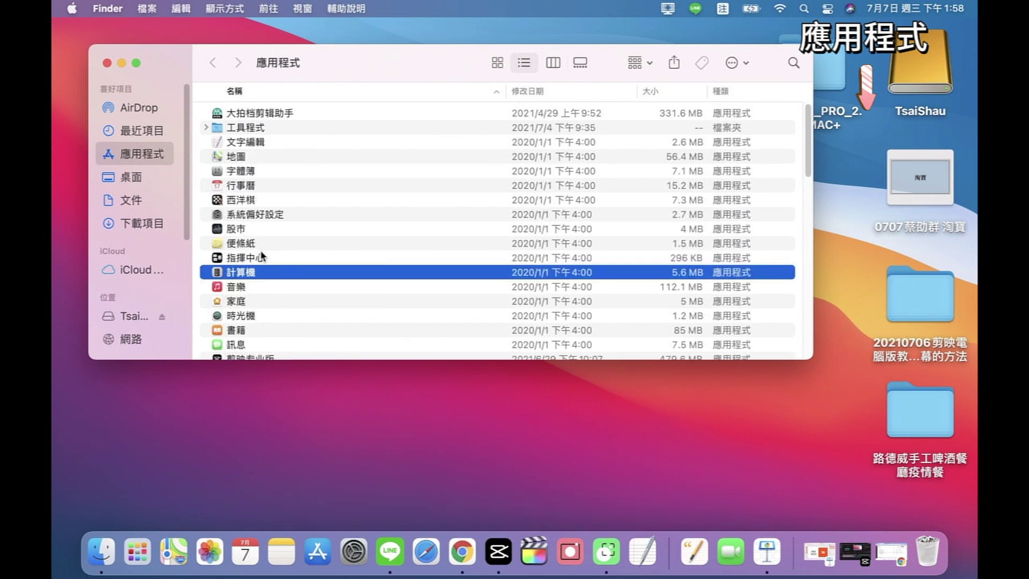
key("Down")
key("Down")
key("Down")
scroll(316, 253, "down", 3)
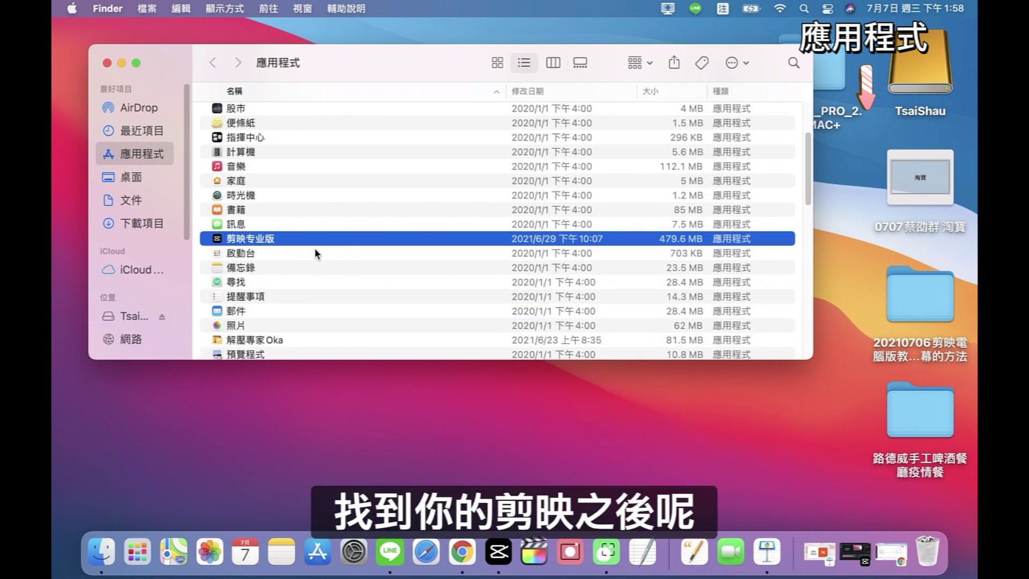
right_click(279, 240)
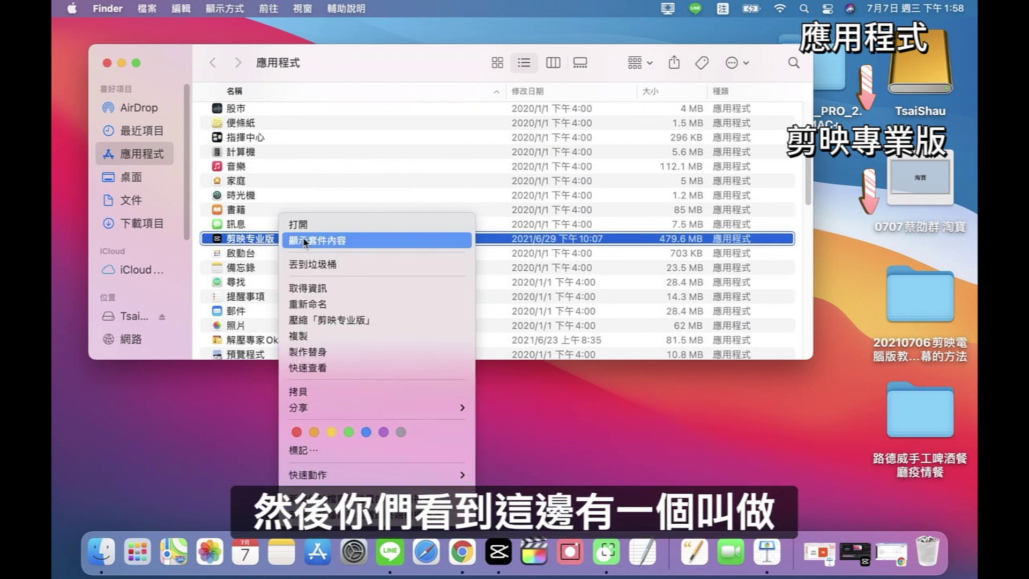
left_click(397, 248)
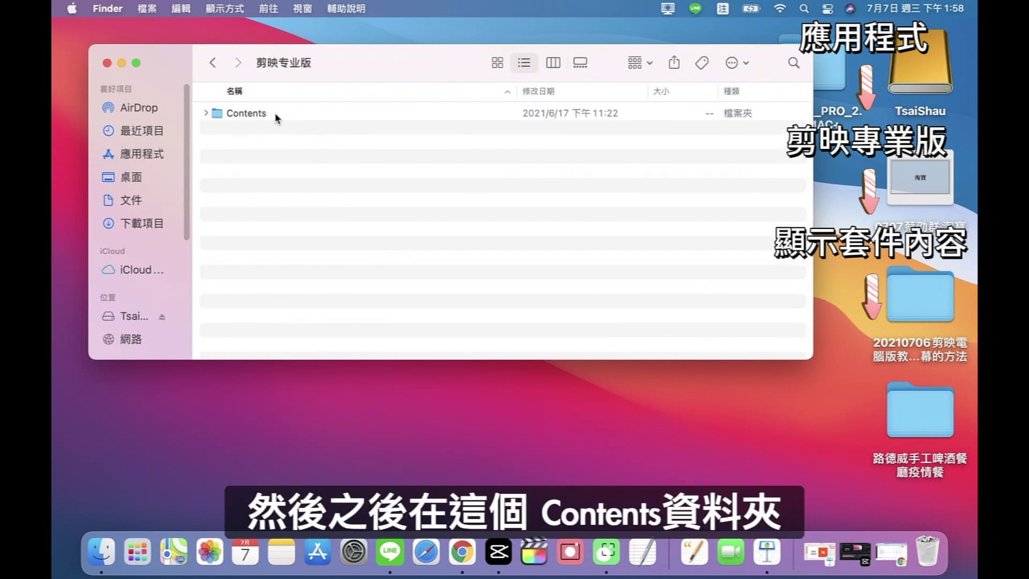
Open the package's Font folder by going through Contents and Resources.
double_click(257, 114)
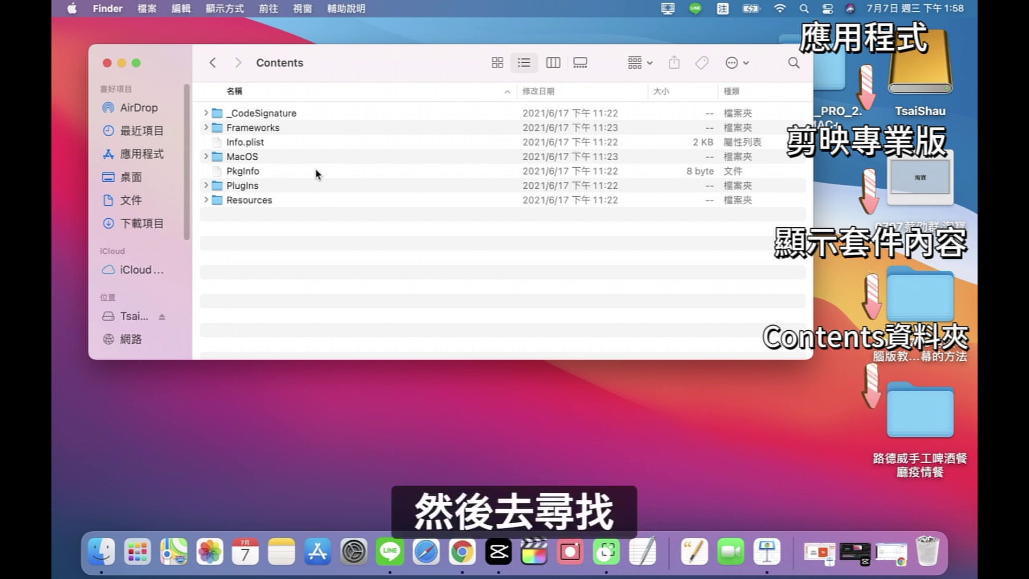
left_click(276, 203)
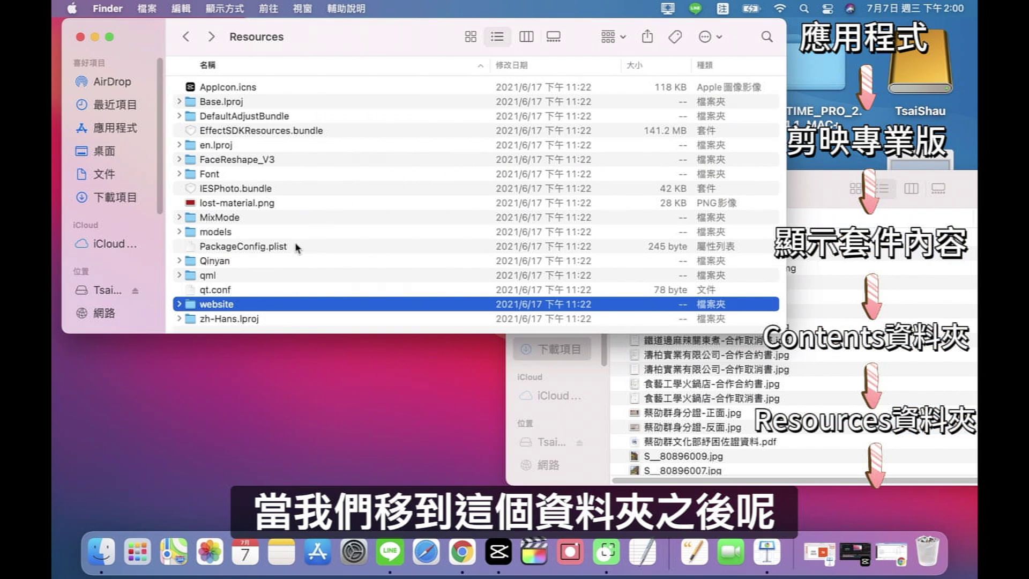
left_click(303, 174)
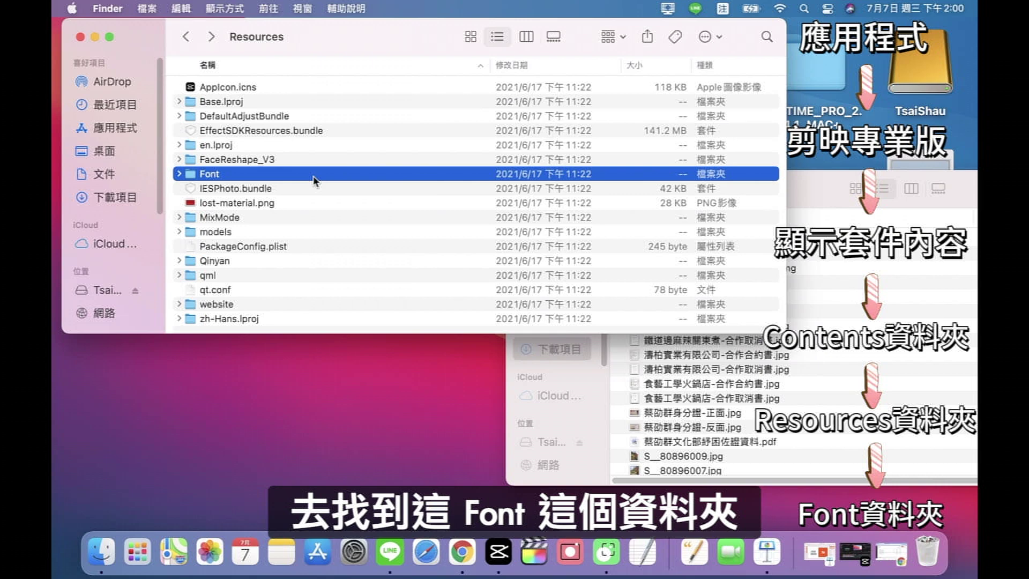
double_click(314, 178)
Move the downloaded SweiFanSansCJKtc-Medium.ttf from the desktop into the Font folder.
scroll(381, 232, "down", 5)
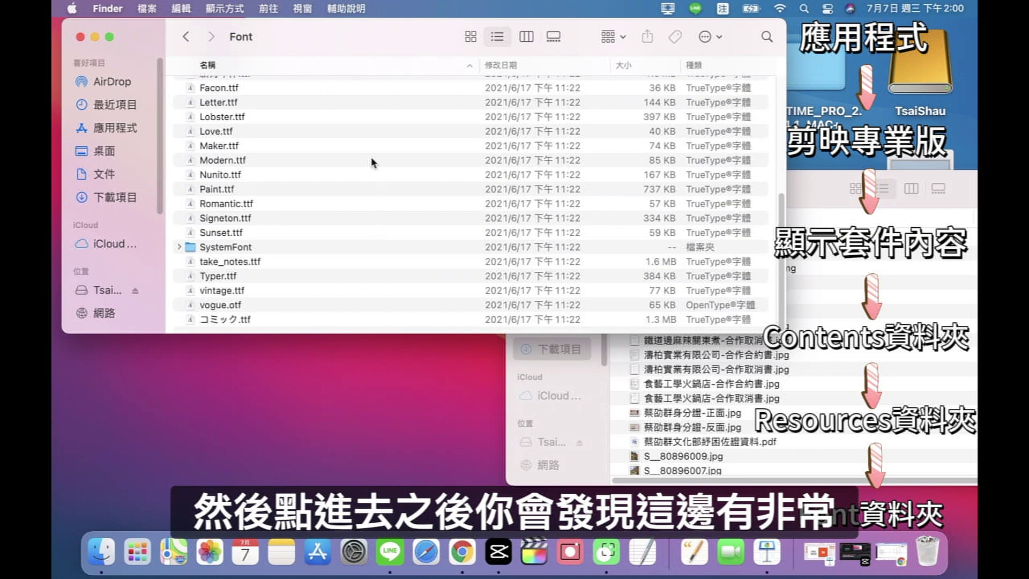
scroll(374, 162, "up", 5)
scroll(348, 240, "down", 5)
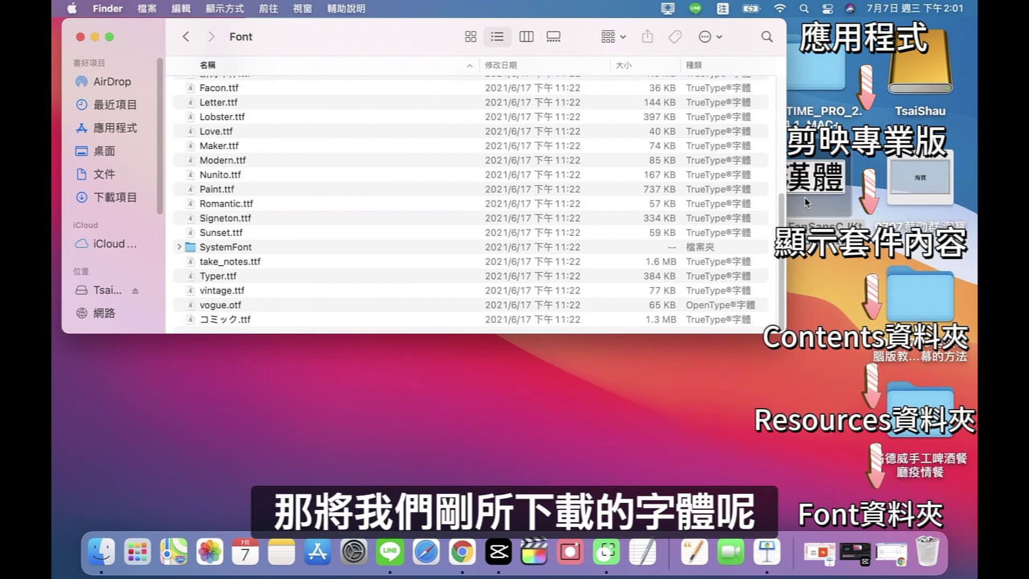
left_click(812, 203)
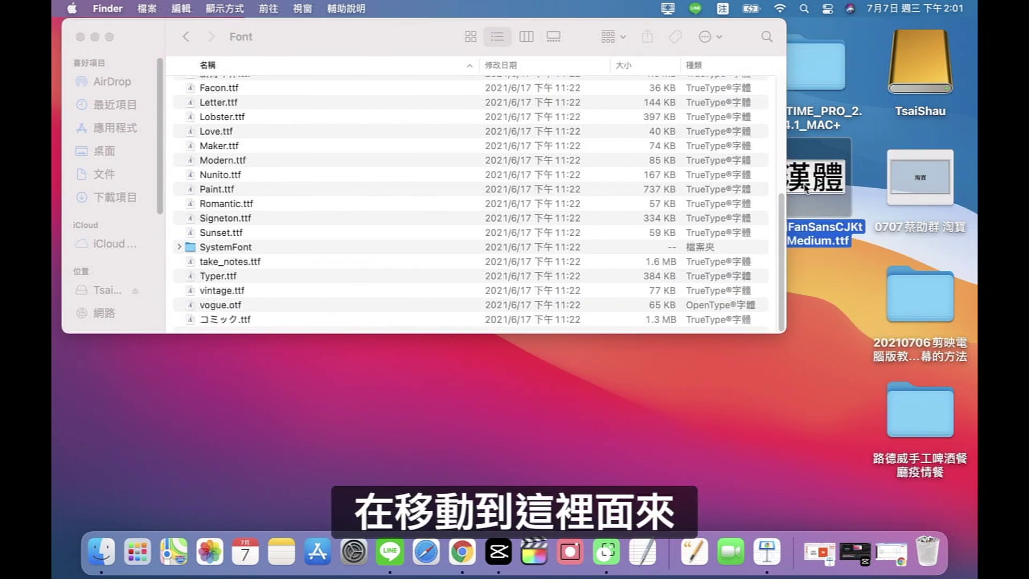
left_click_drag(821, 201, 401, 252)
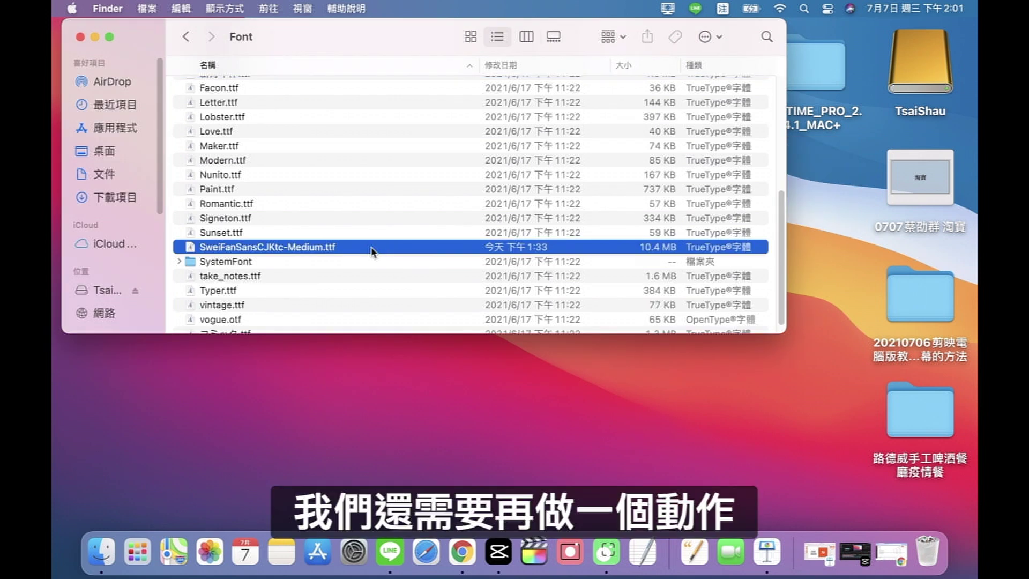
Choose 下午茶.ttf among the built-in fonts as the one to replace and copy its file name.
scroll(372, 255, "up", 5)
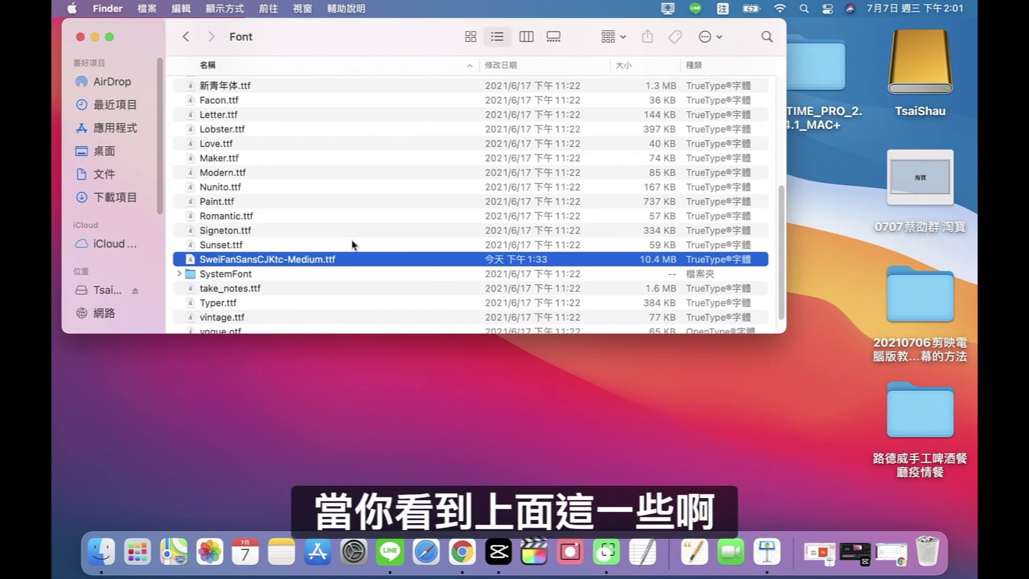
scroll(367, 214, "up", 2)
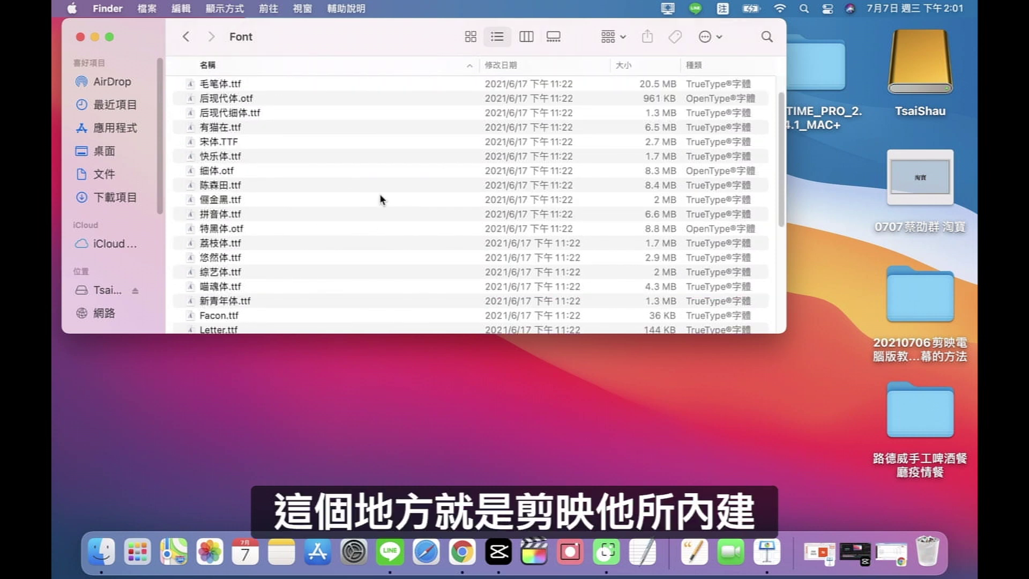
scroll(380, 195, "down", 6)
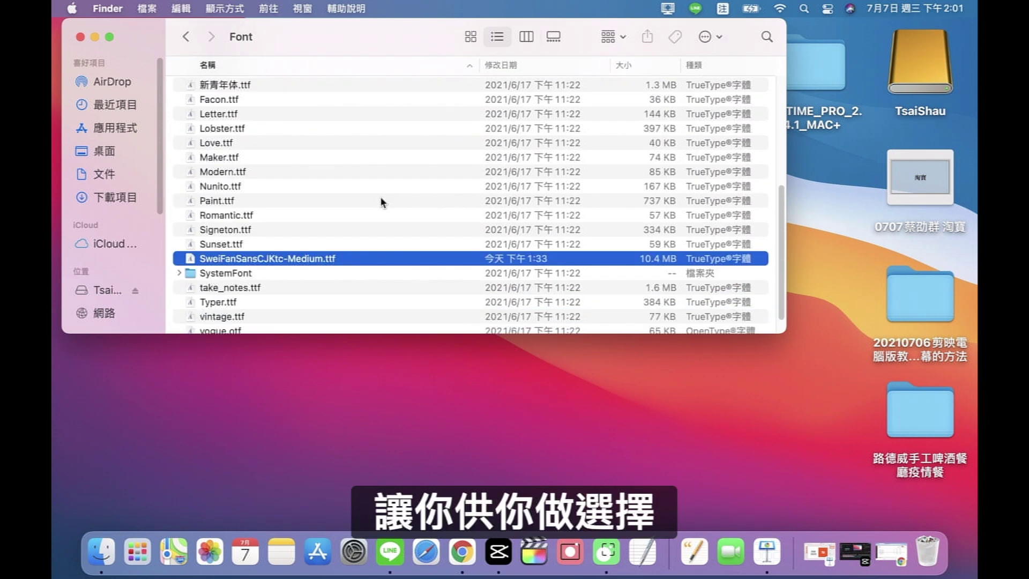
scroll(356, 249, "up", 6)
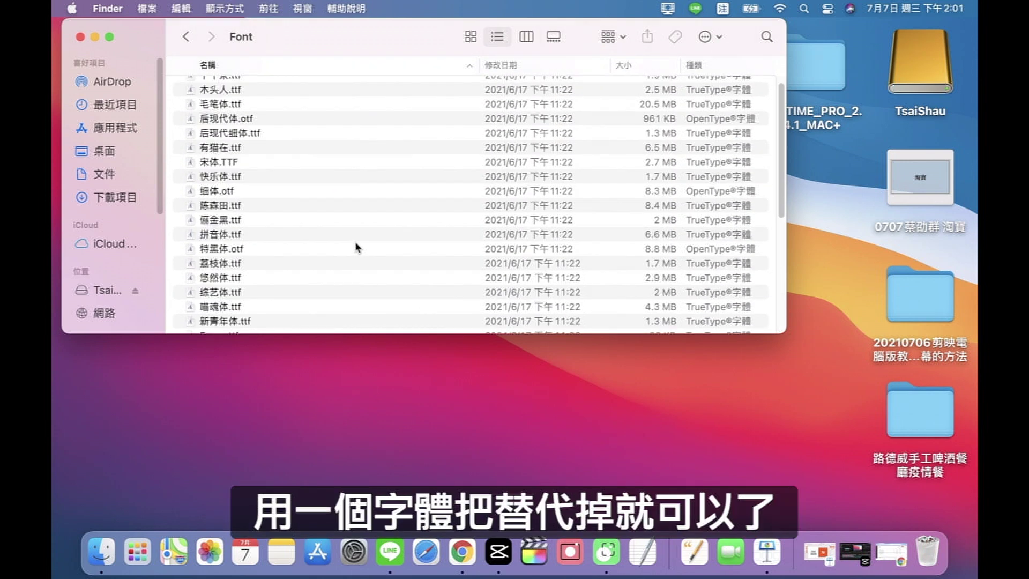
scroll(350, 211, "up", 1)
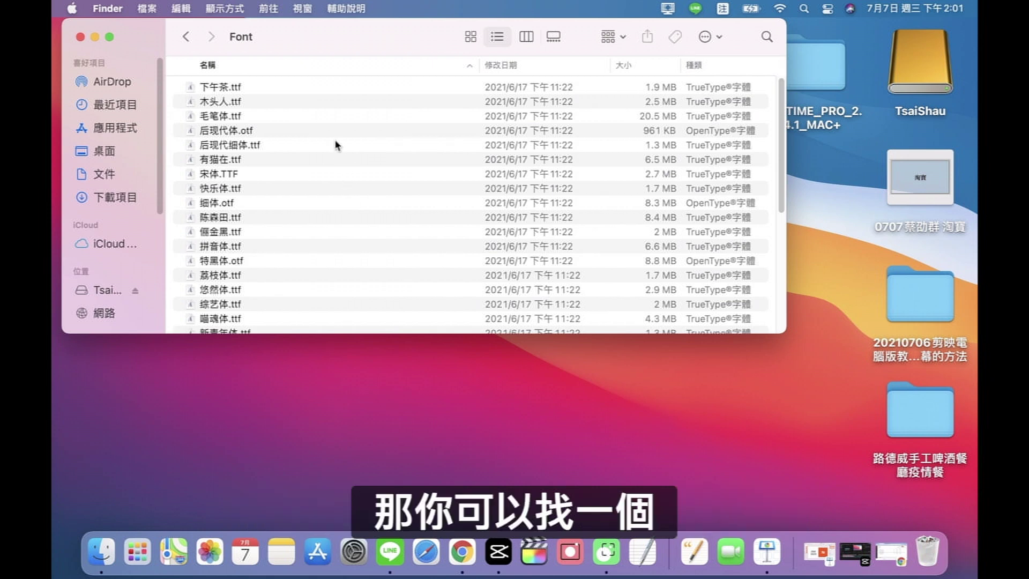
left_click(279, 99)
left_click(310, 89)
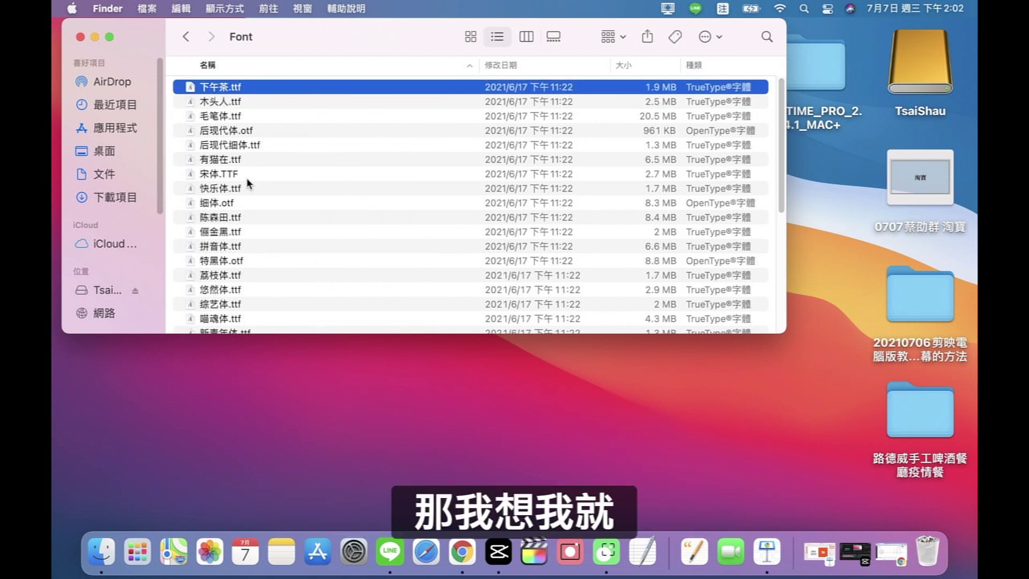
left_click(246, 203)
left_click(305, 88)
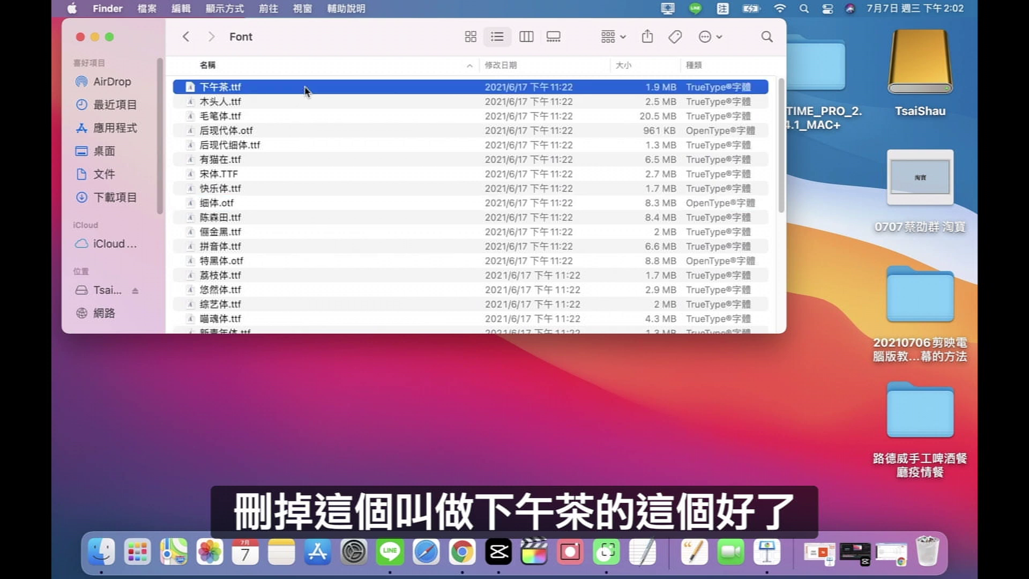
right_click(226, 89)
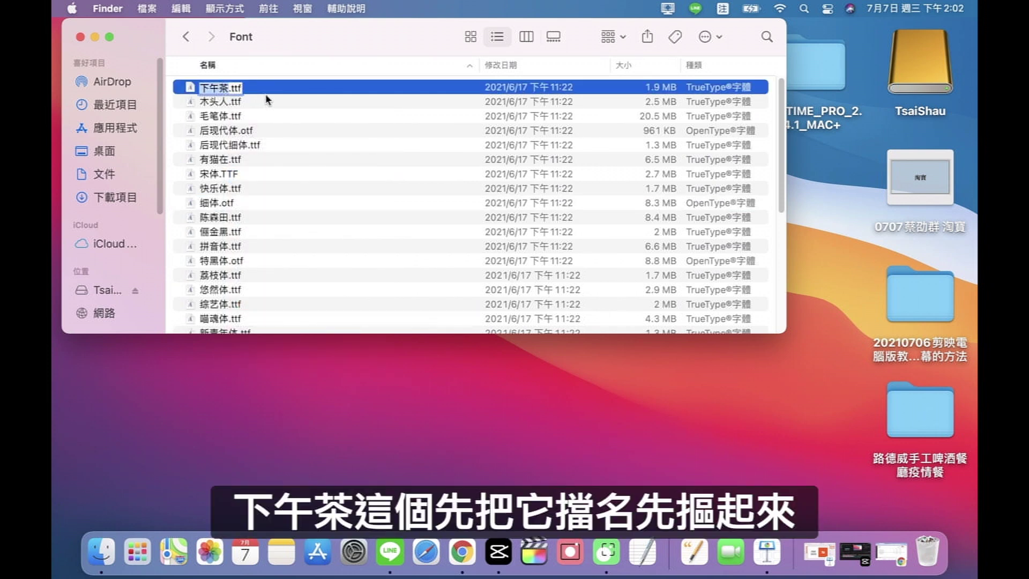
left_click(295, 119)
Move the built-in font 下午茶.ttf to the Trash.
left_click(289, 89)
right_click(291, 87)
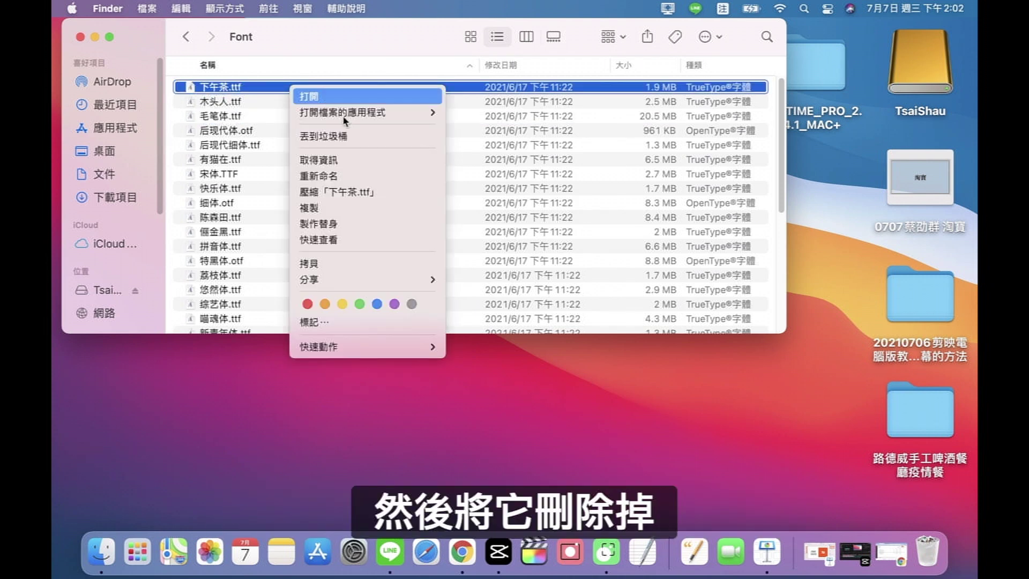
left_click(346, 136)
Rename SweiFanSansCJKtc-Medium.ttf in the Font folder as 下午茶, keeping the .ttf extension.
scroll(339, 225, "down", 5)
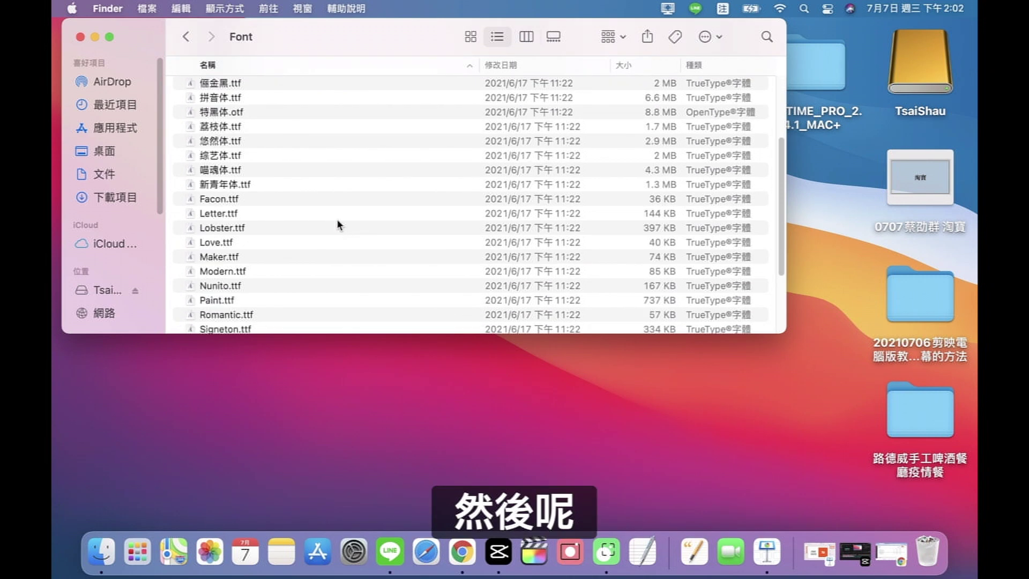
scroll(339, 225, "down", 4)
left_click(284, 240)
right_click(284, 240)
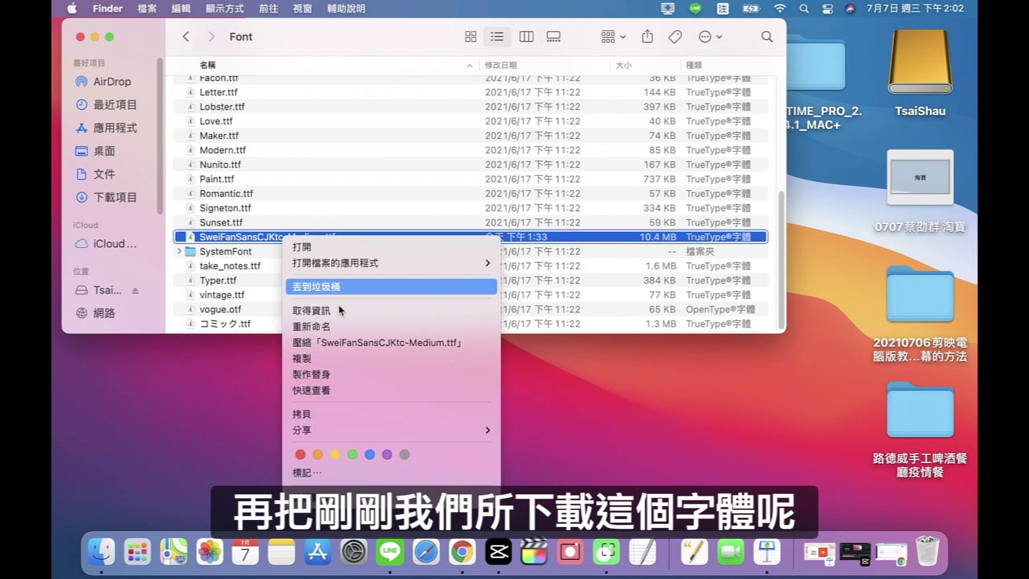
left_click(322, 326)
type("下午茶")
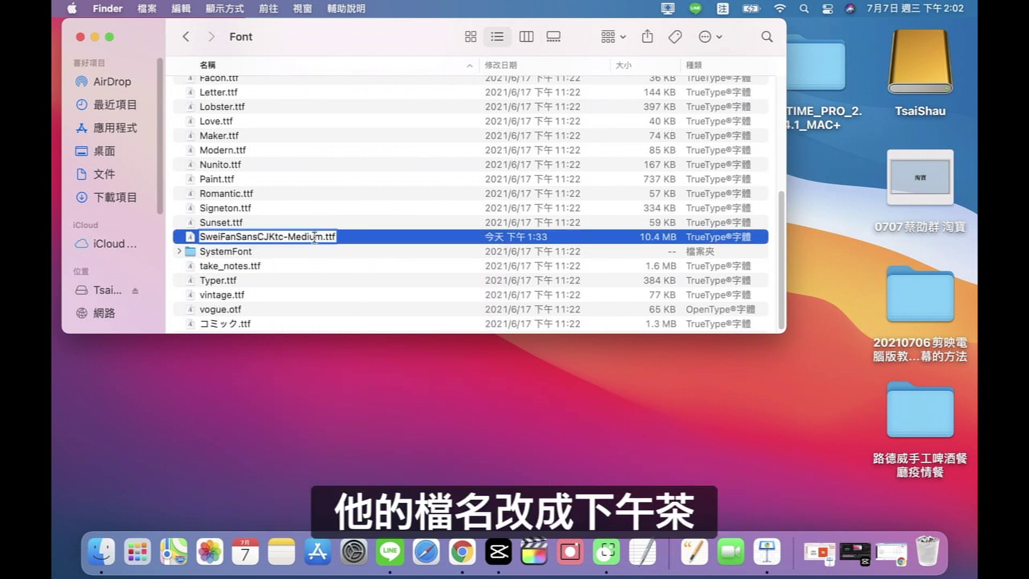
key("Return")
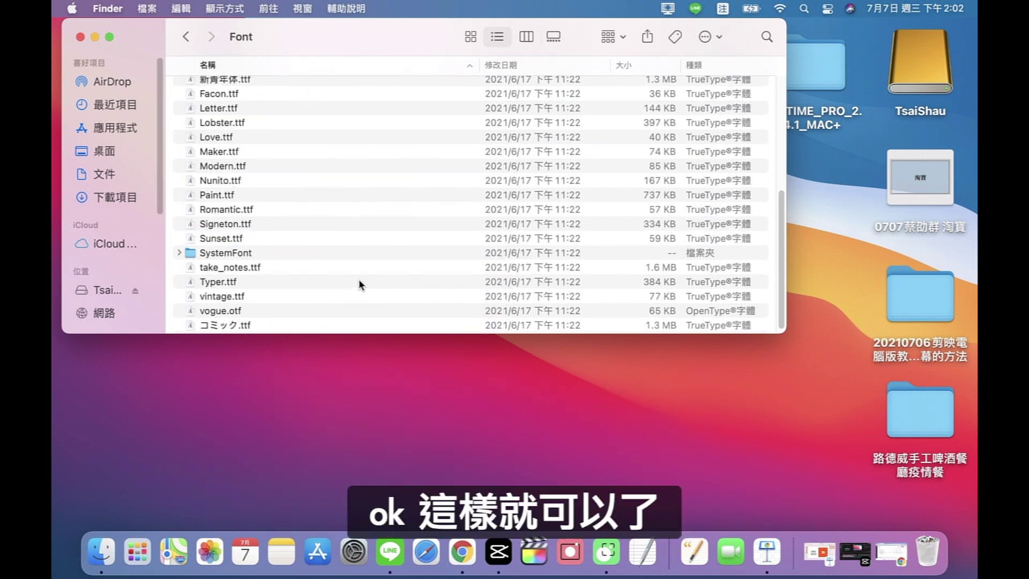
scroll(358, 278, "up", 5)
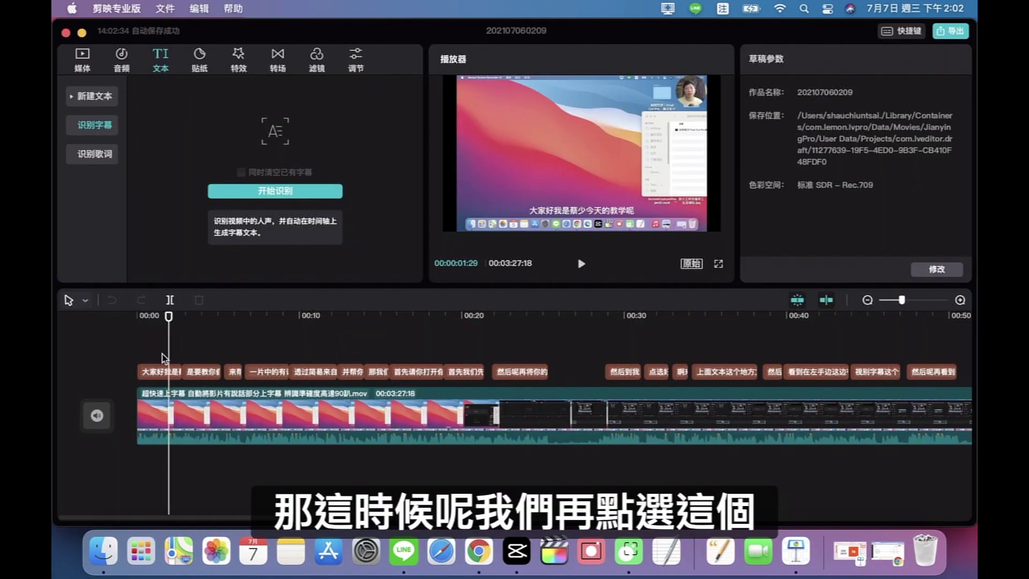
Set the font of the first subtitle to 下午茶, with the style applied to all recognised subtitles.
left_click(161, 371)
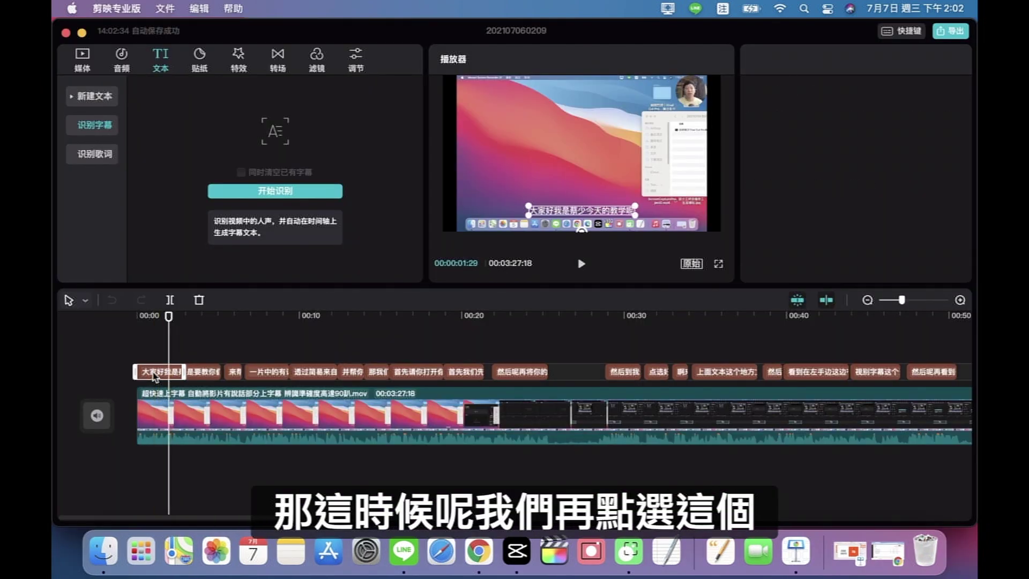
left_click(162, 381)
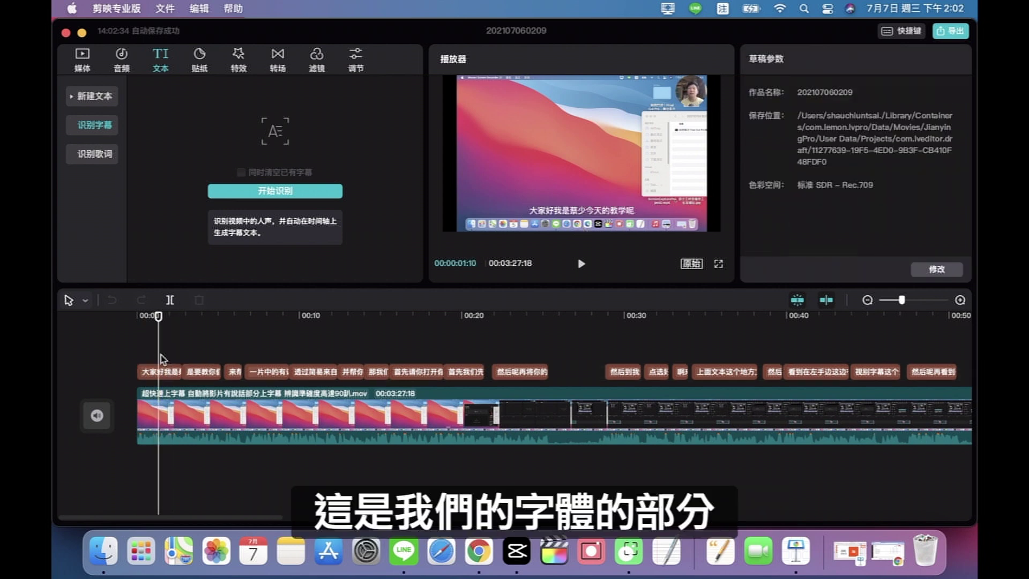
left_click(169, 375)
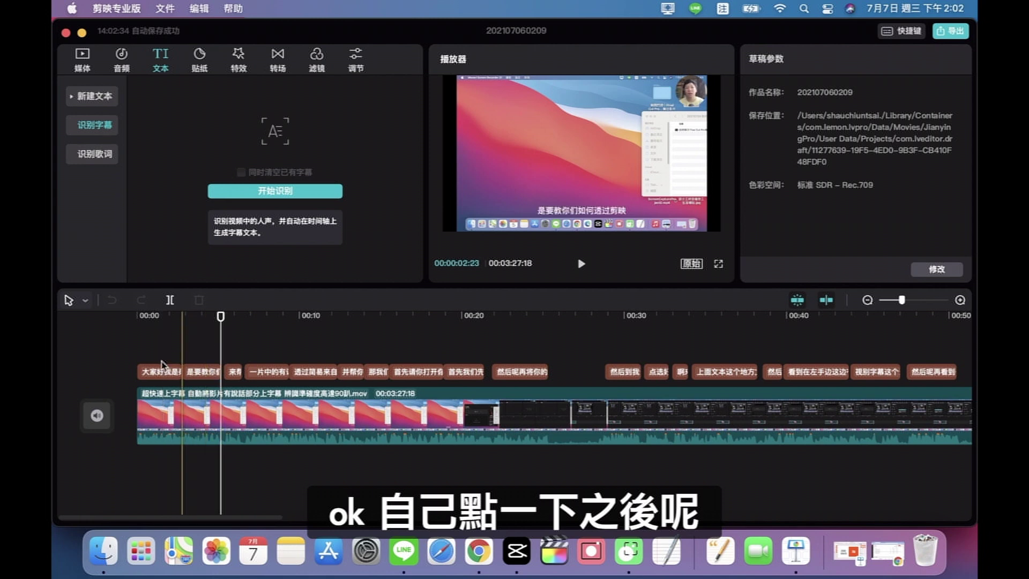
left_click(160, 372)
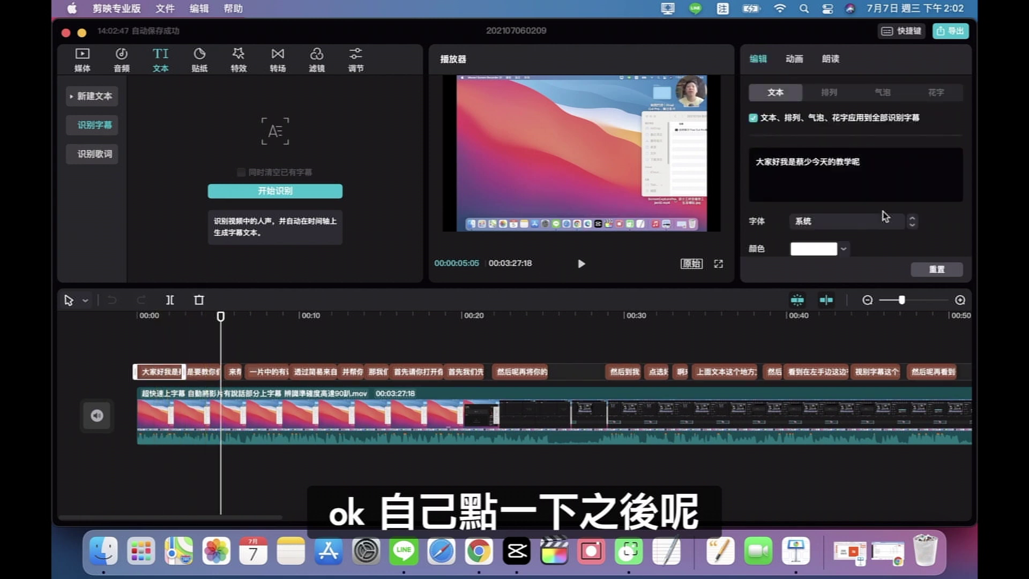
left_click(911, 225)
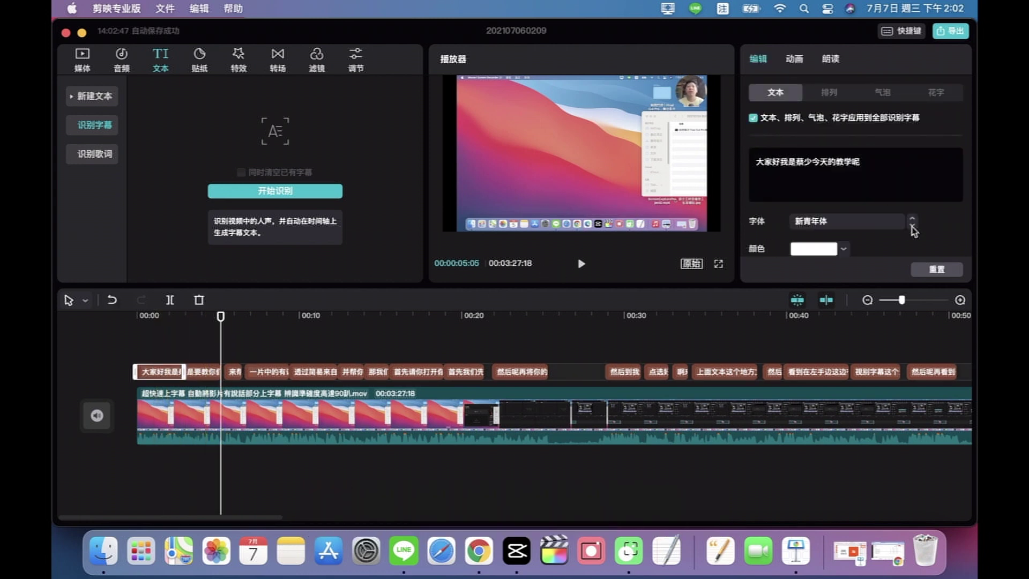
left_click(914, 227)
left_click(879, 224)
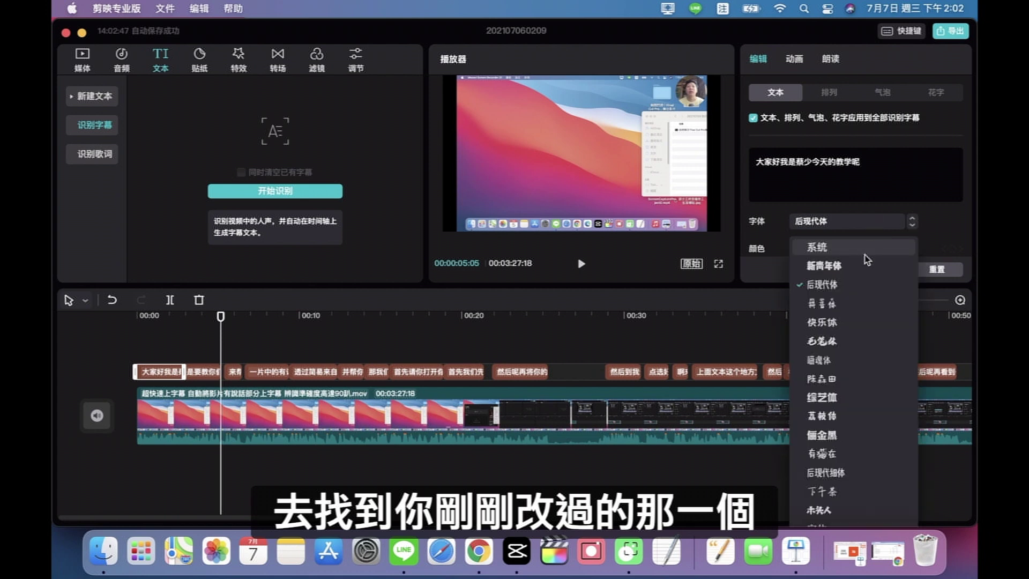
scroll(859, 322, "down", 10)
scroll(862, 359, "up", 9)
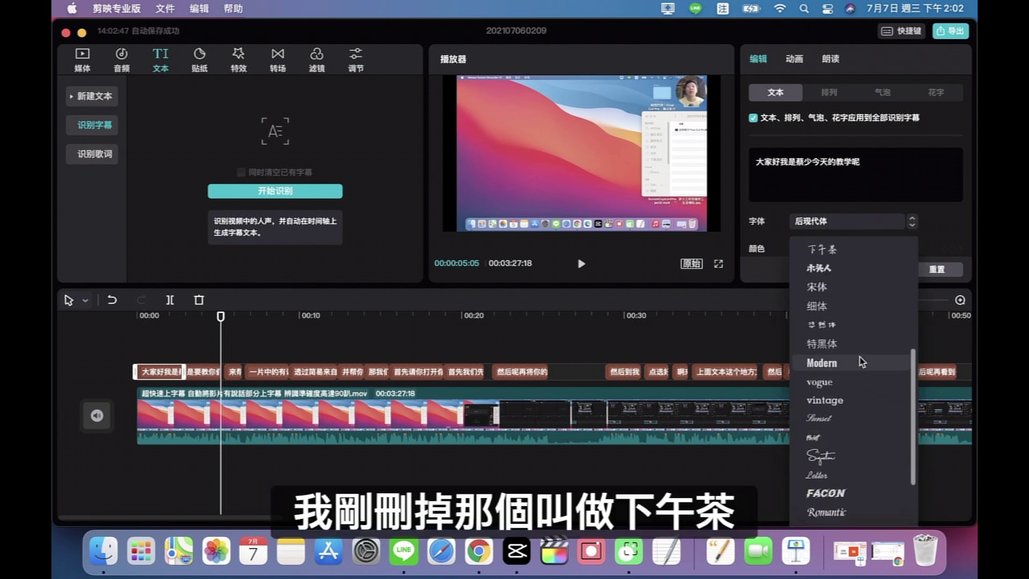
scroll(861, 337, "down", 5)
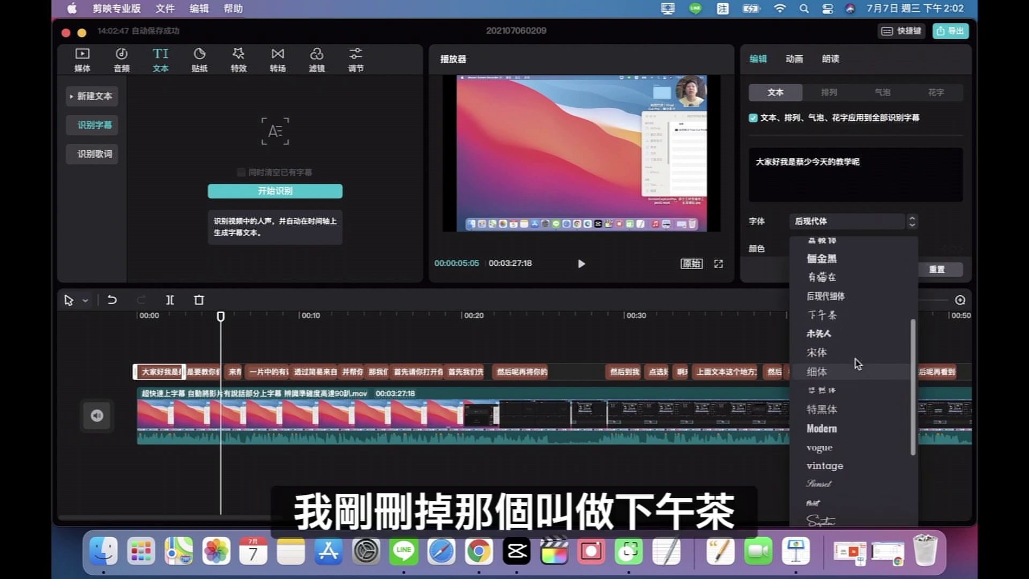
left_click(854, 319)
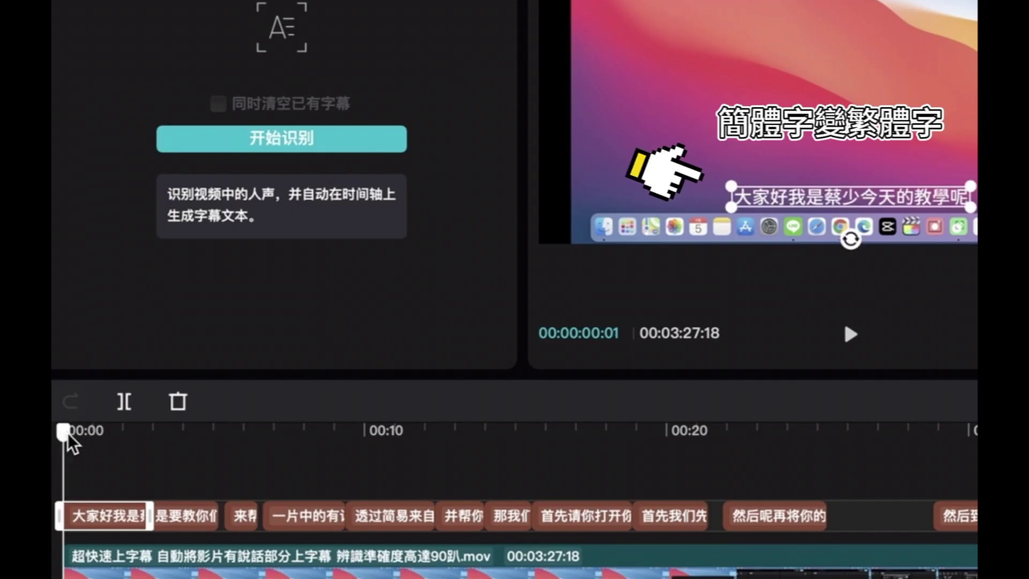
Correct the ending of the subtitle at about 24 seconds so that it reads 然后呢再将你的影片拖曳近来.
mouse_move(68, 436)
left_mouse_down()
mouse_move(253, 452)
mouse_move(786, 455)
left_mouse_up()
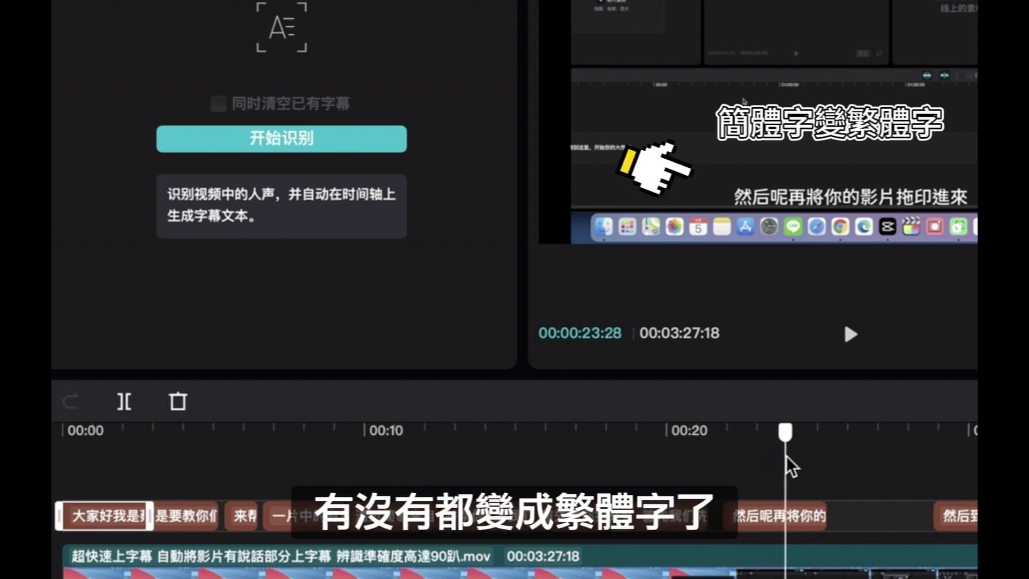
left_click(765, 515)
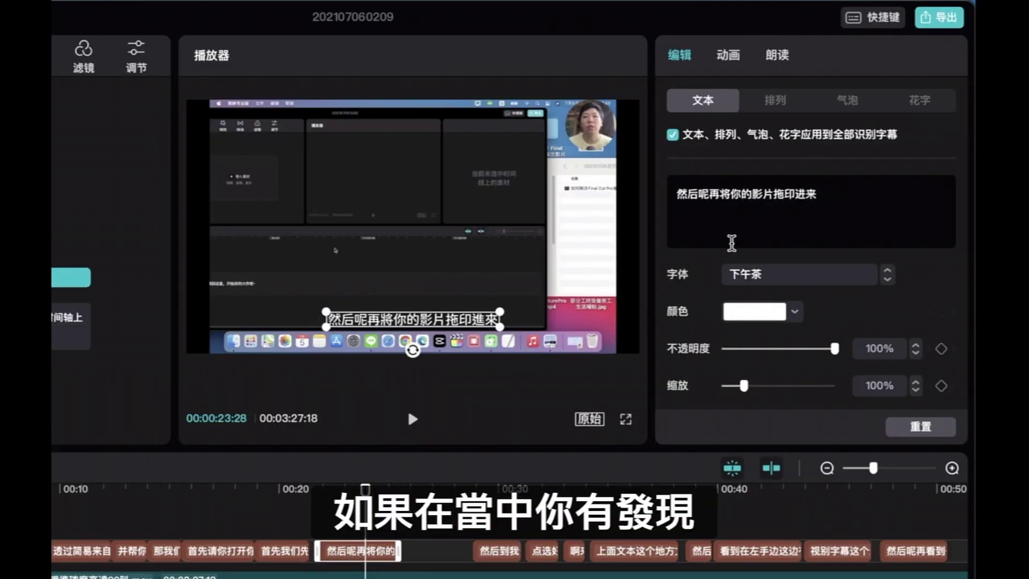
left_click(844, 207)
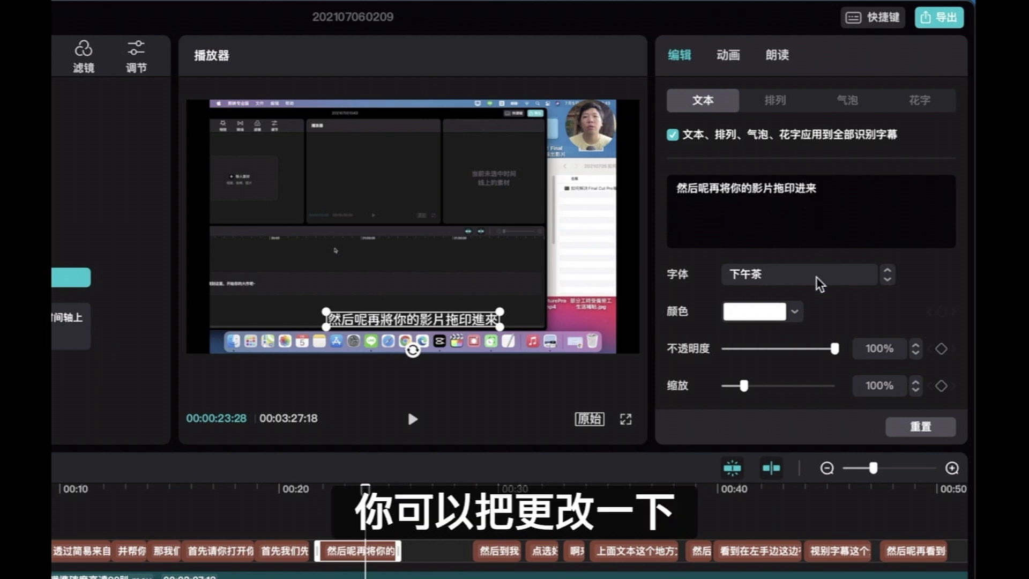
key("BackSpace")
key("BackSpace")
key("BackSpace")
type("拖ㄐㄧㄣ")
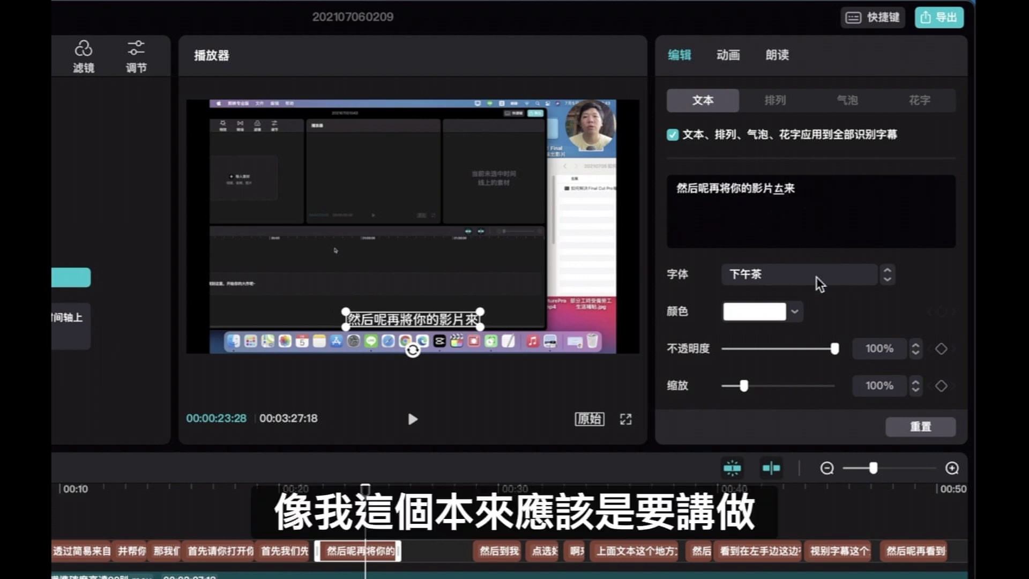
key("BackSpace")
key("BackSpace")
key("BackSpace")
type("曳")
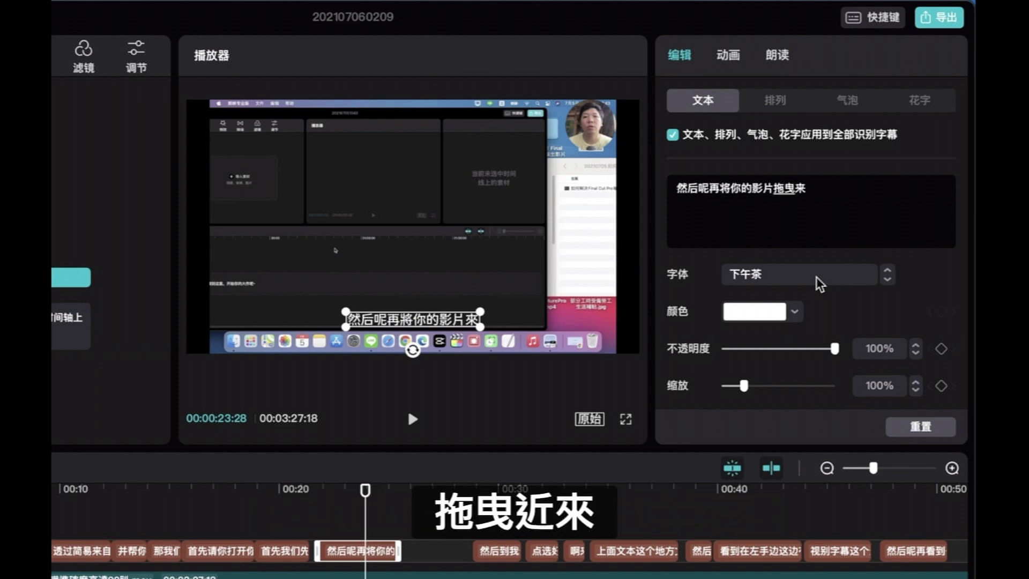
type("ㄐㄧㄣˋㄌㄞˊ")
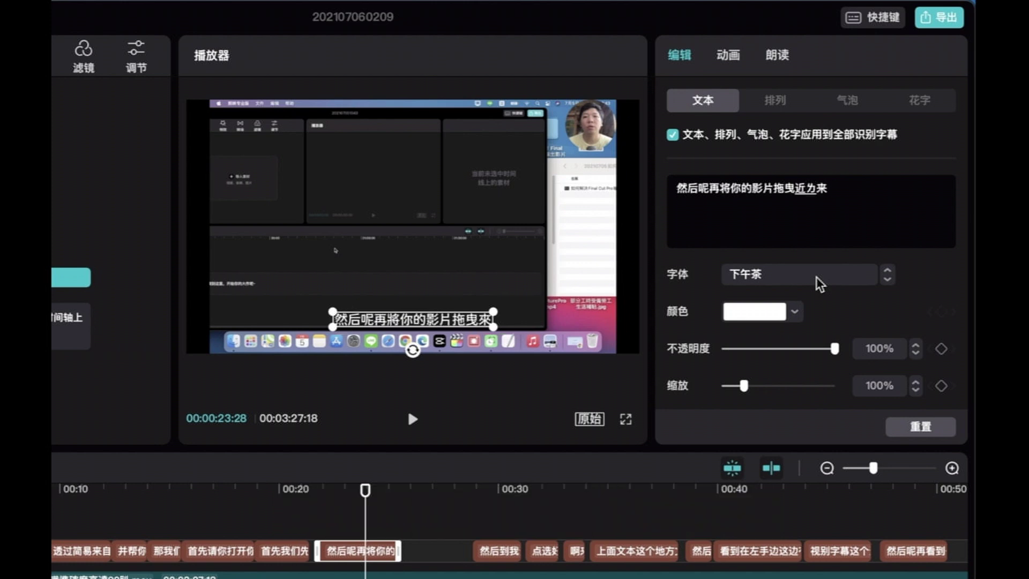
key("Return")
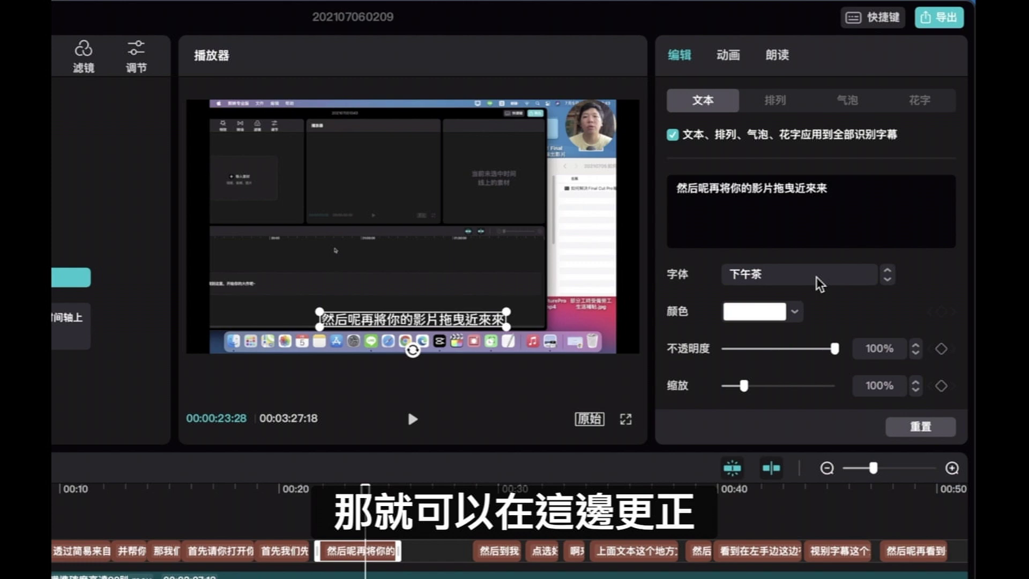
key("BackSpace")
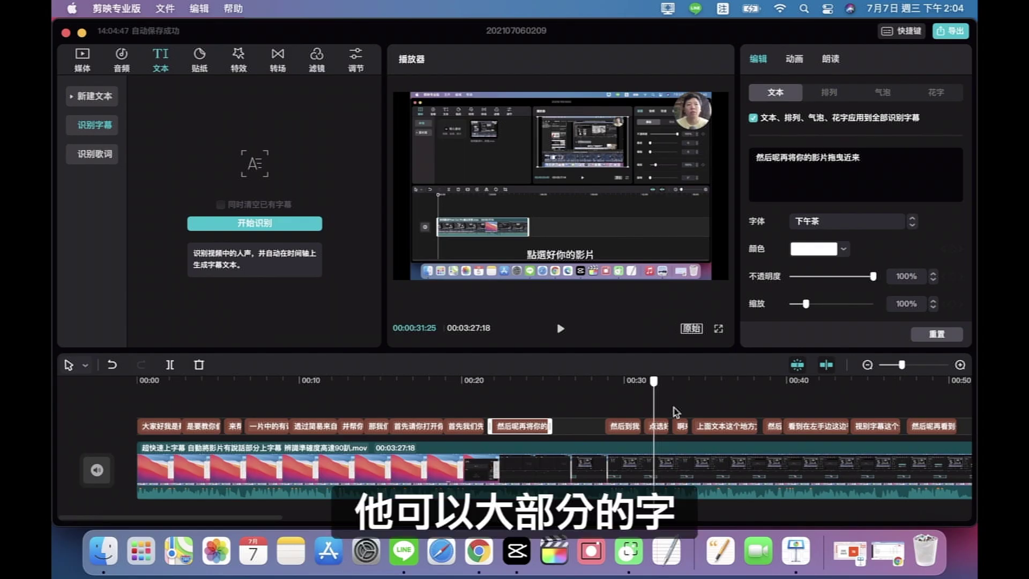
Correct the second character of the subtitle at about 48 seconds to 後, giving 然後呢再看到一个叫做开始识别.
left_click_drag(674, 408, 713, 408)
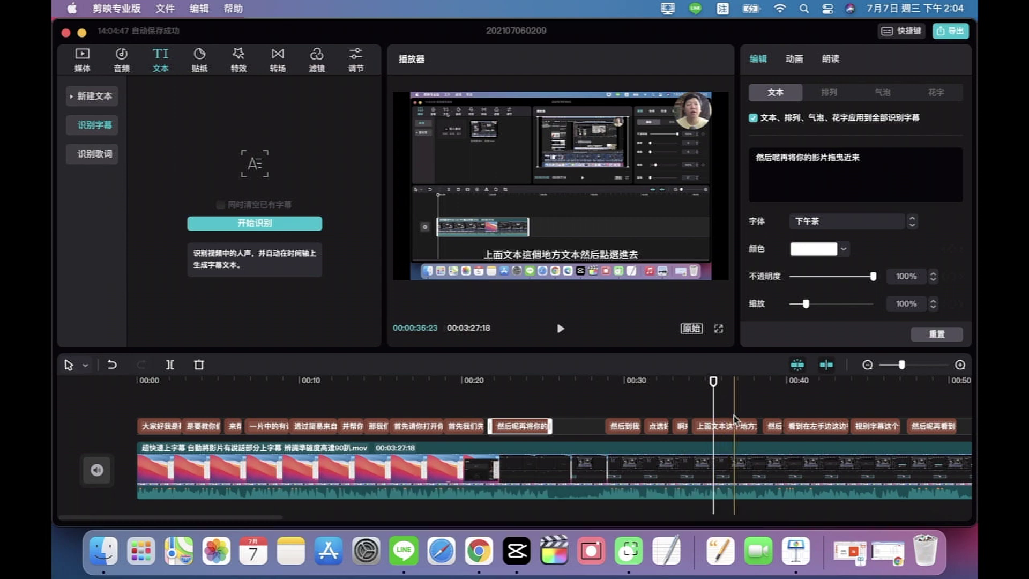
scroll(735, 419, "right", 10)
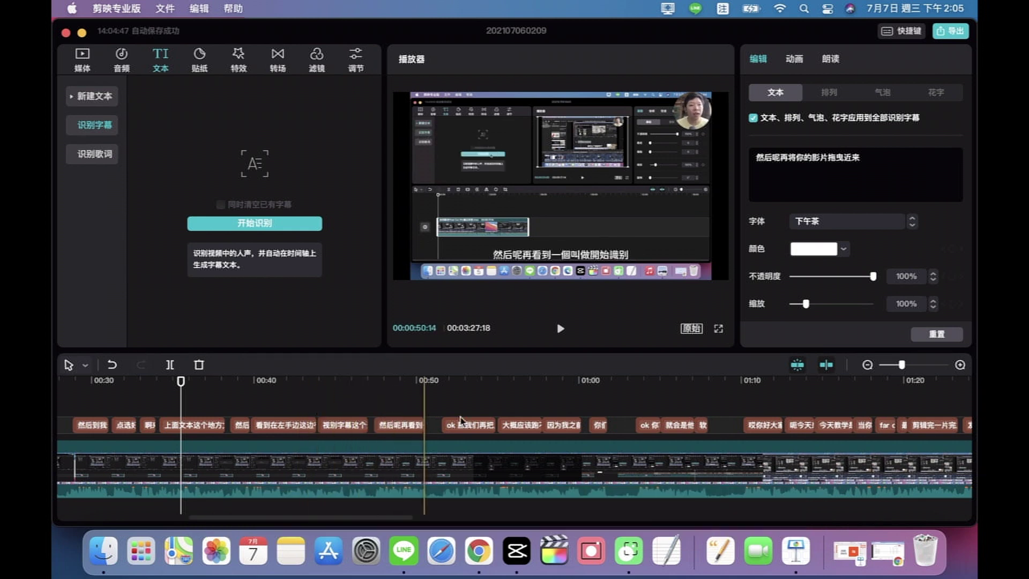
left_click(413, 426)
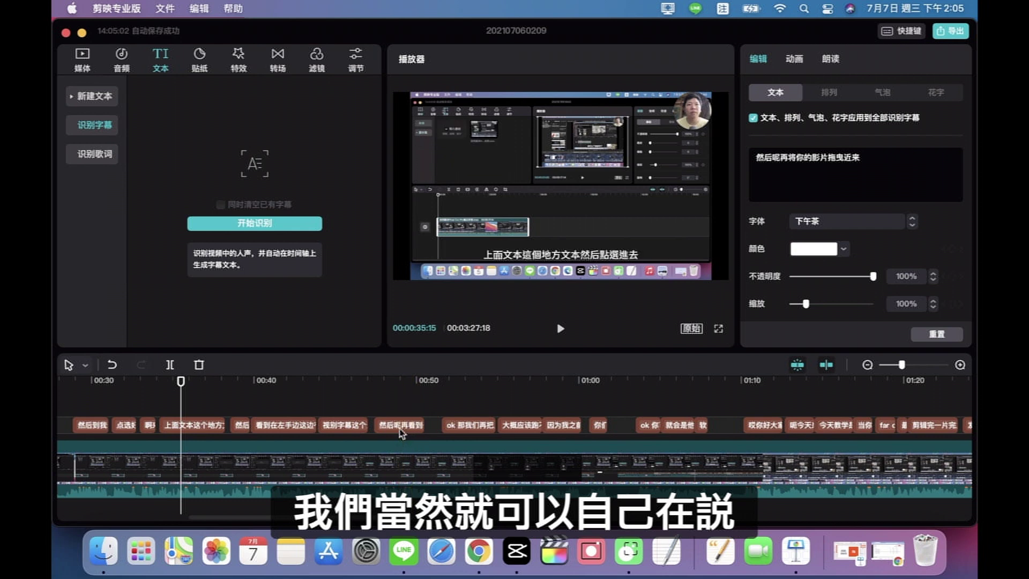
left_click(772, 158)
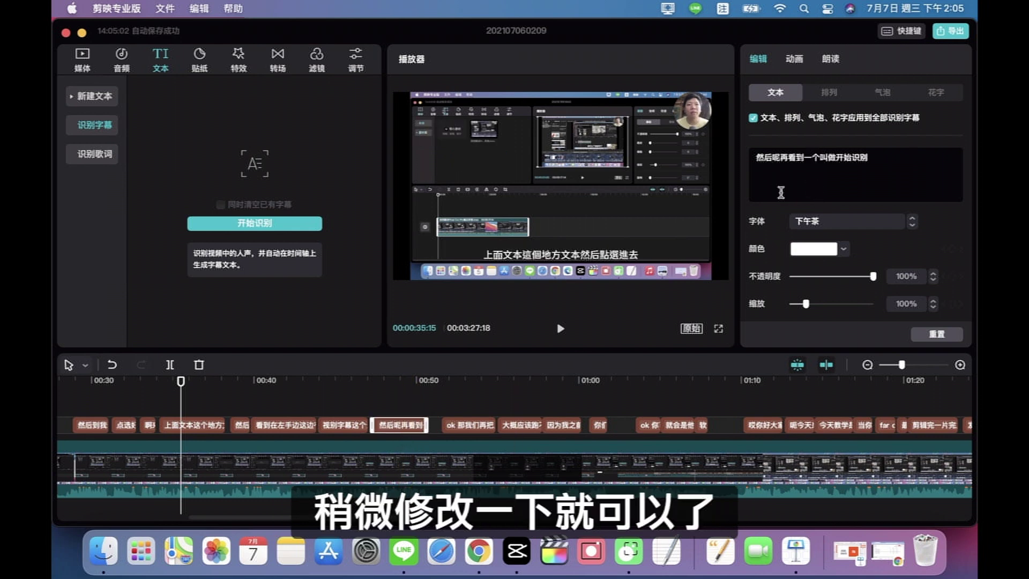
key("BackSpace")
type("後")
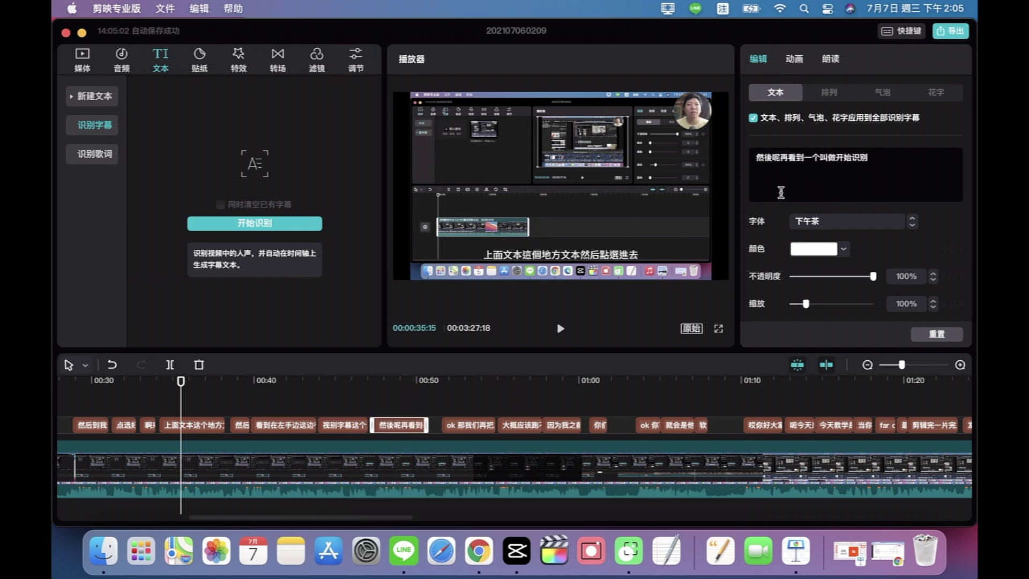
Step the playhead through the subtitles from about 00:48 to 01:19 and check their text in the preview.
left_click(381, 382)
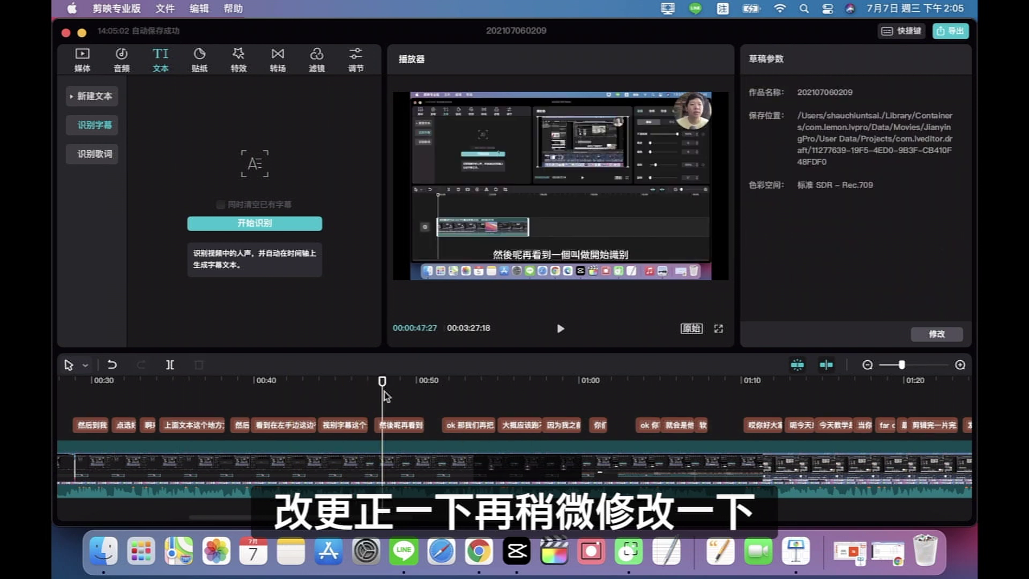
left_click(434, 382)
left_click(497, 381)
left_click(533, 381)
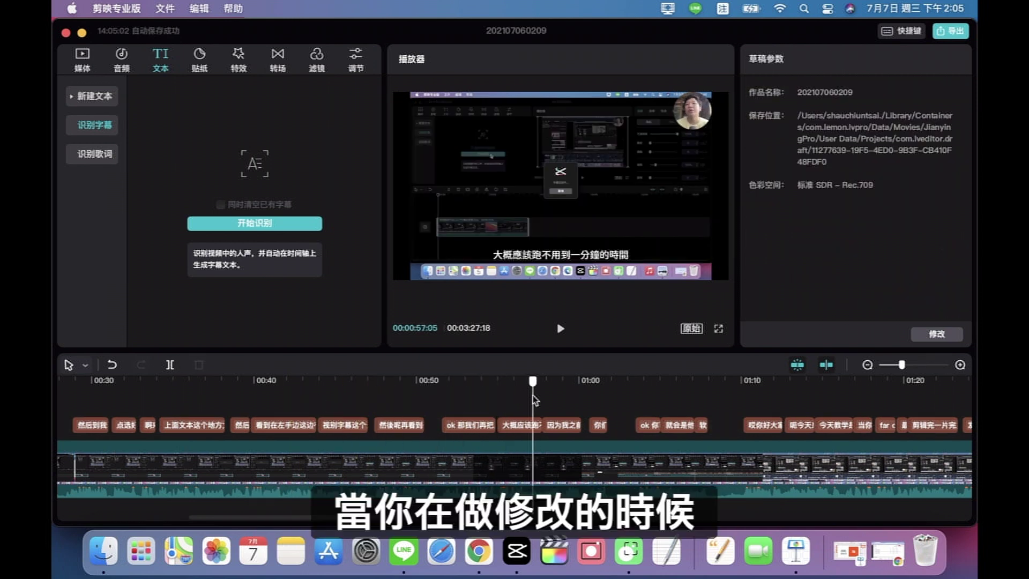
left_click(584, 382)
left_click(695, 382)
left_click(740, 415)
left_click(777, 416)
left_click(821, 418)
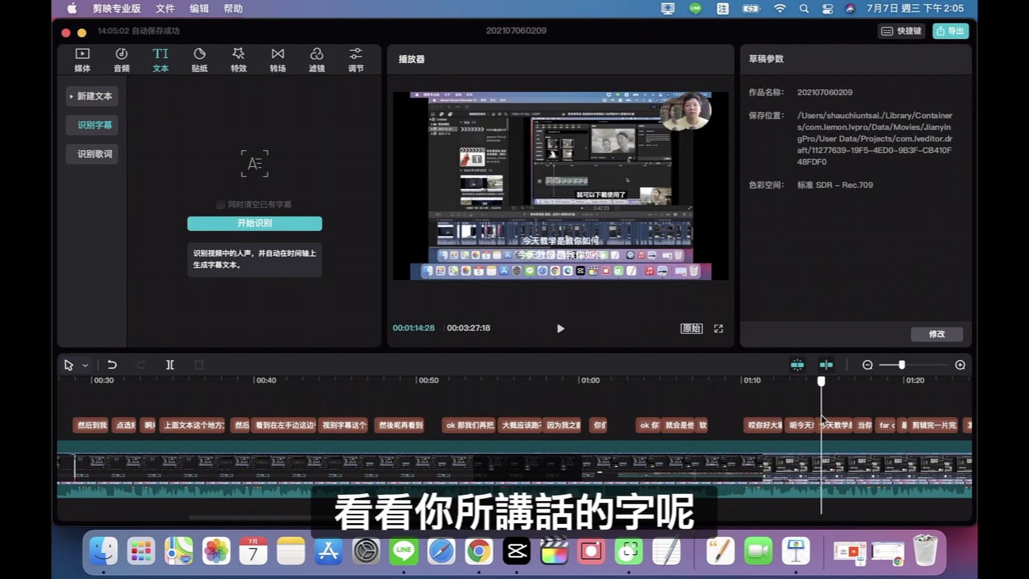
left_click(837, 419)
left_click(852, 420)
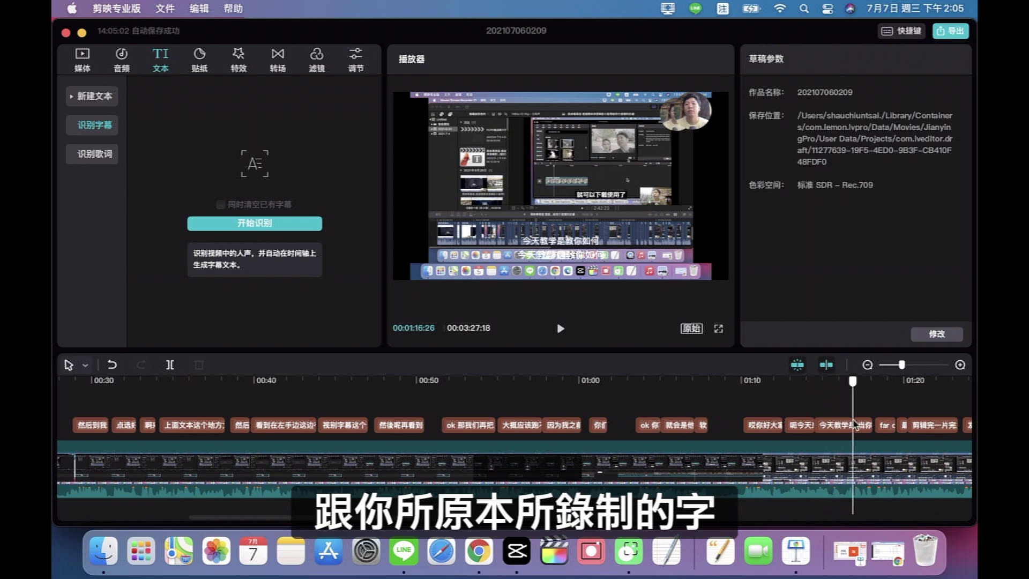
left_click(861, 422)
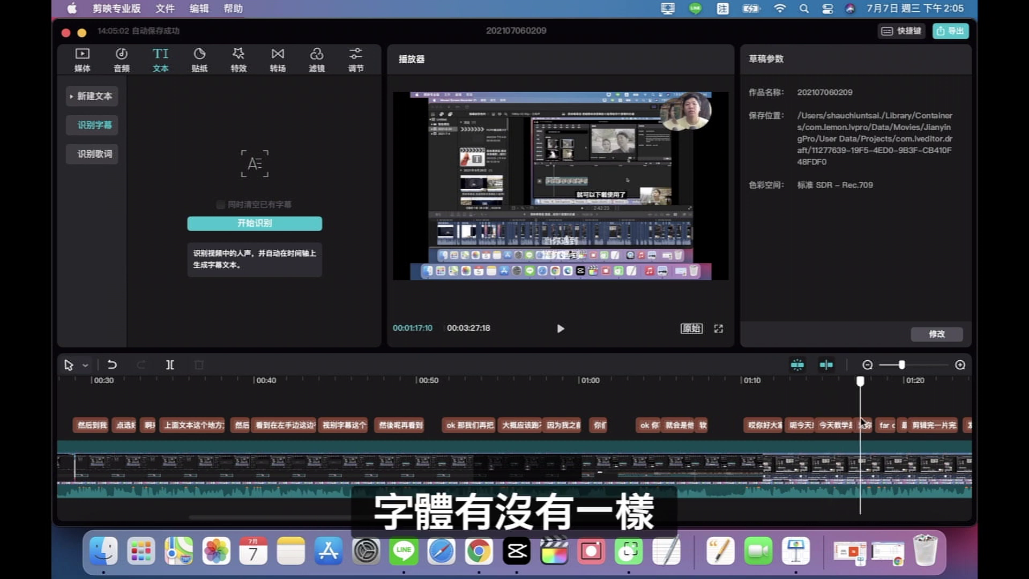
left_click(890, 422)
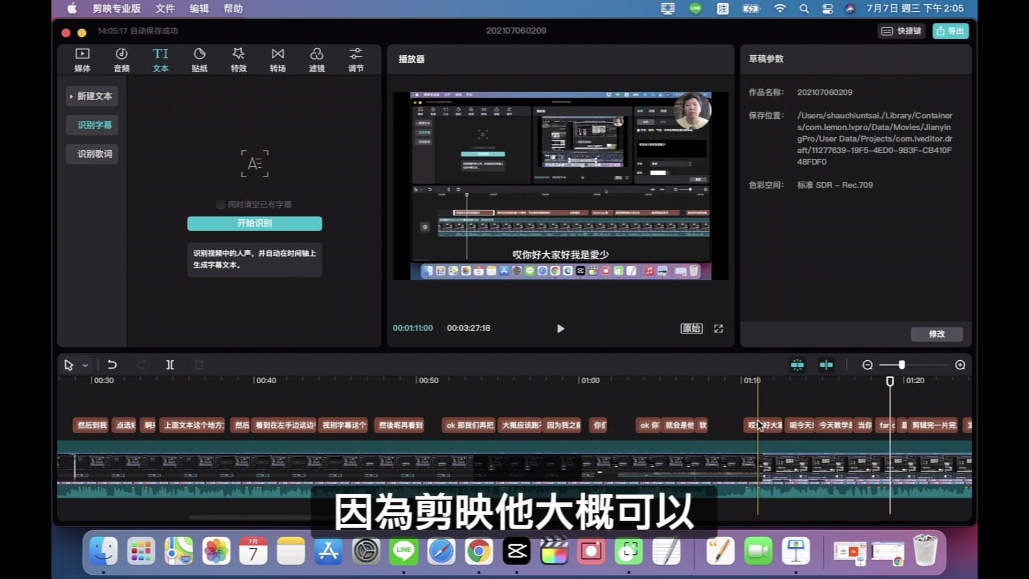